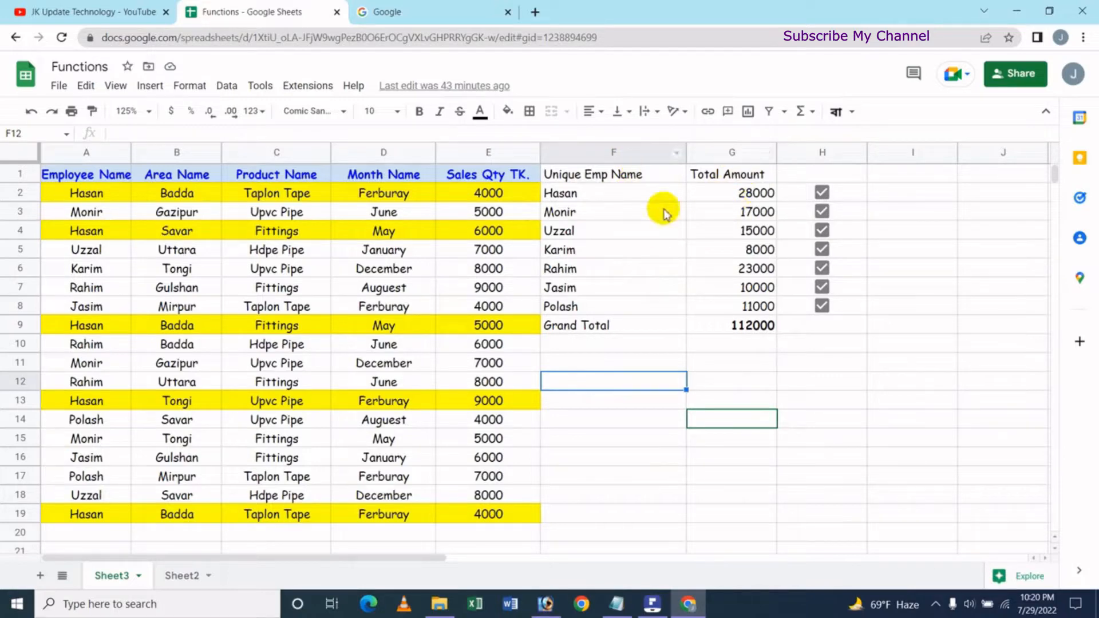
Step: Start a new comment on cell G2, the first amount under Total Amount
click(732, 198)
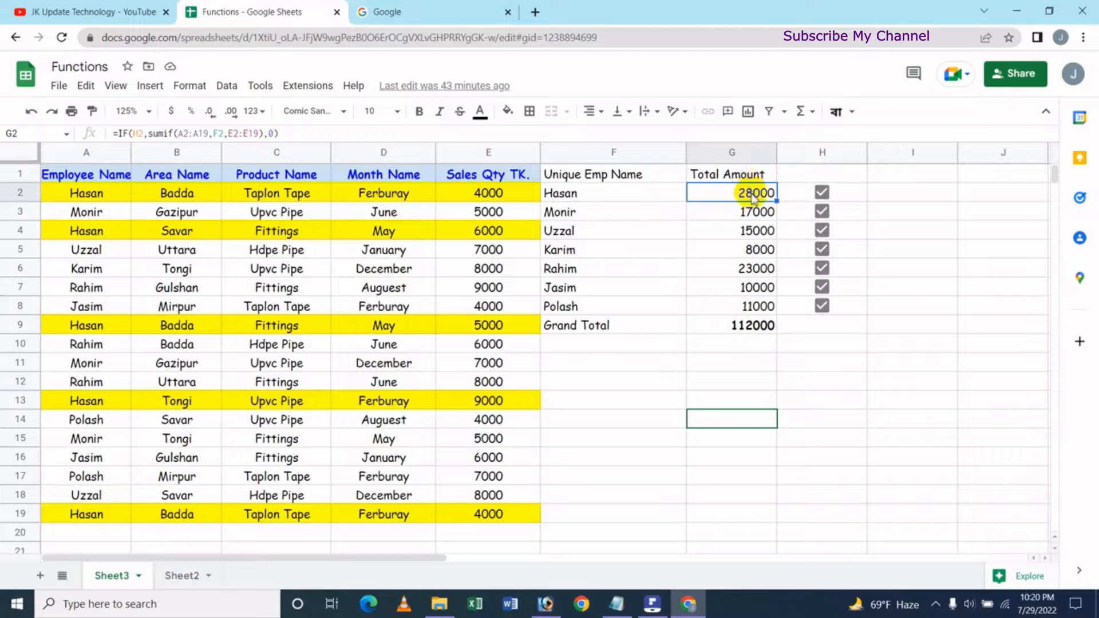
click(139, 87)
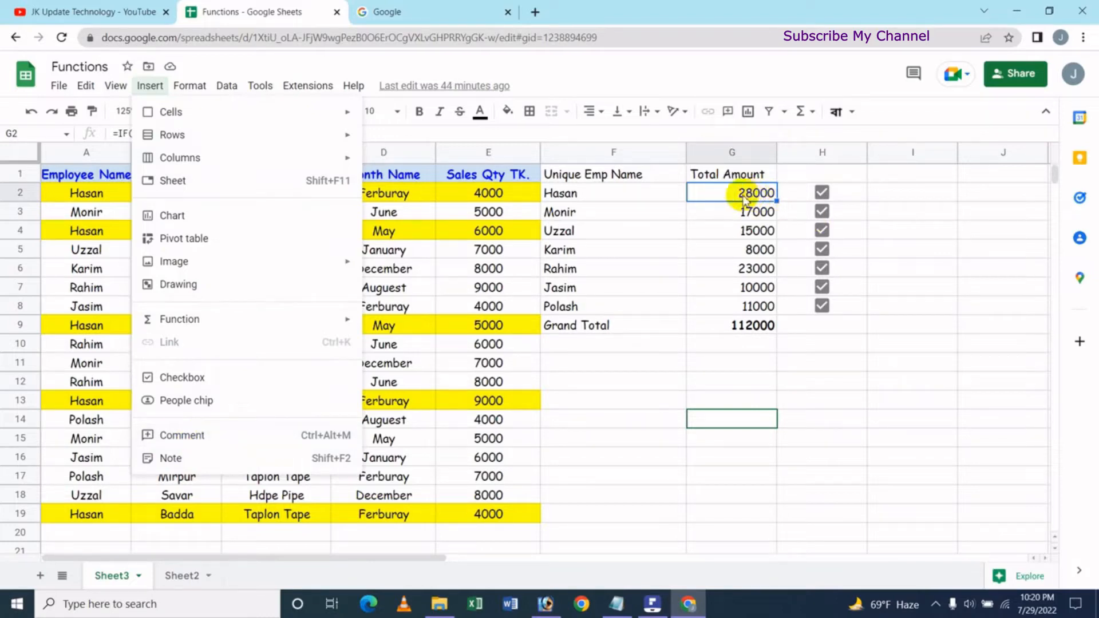
click(794, 70)
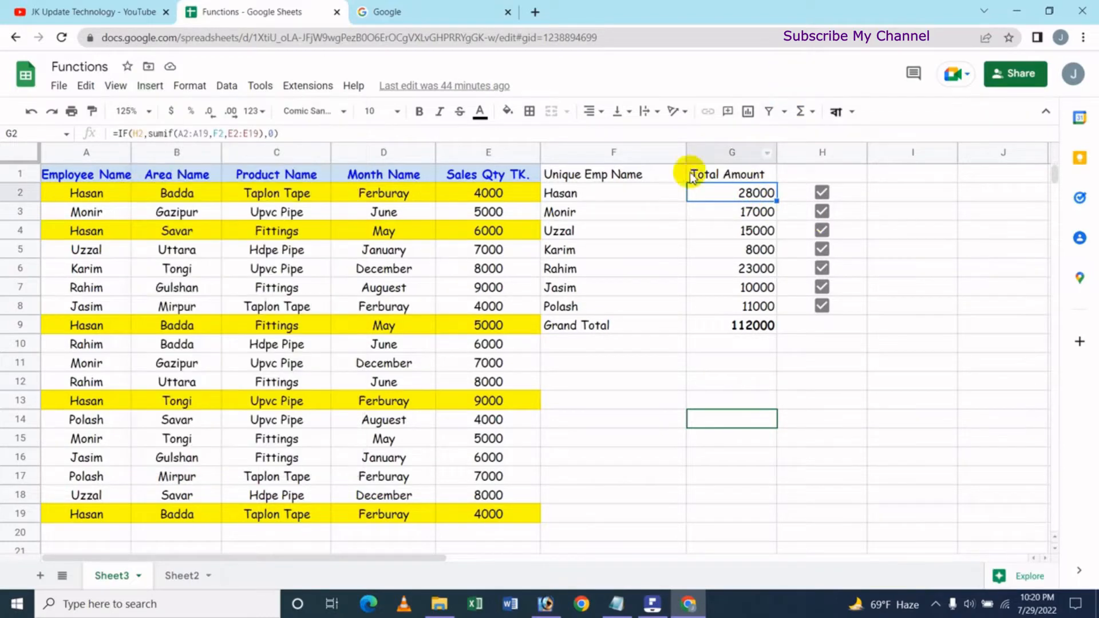
right_click(751, 195)
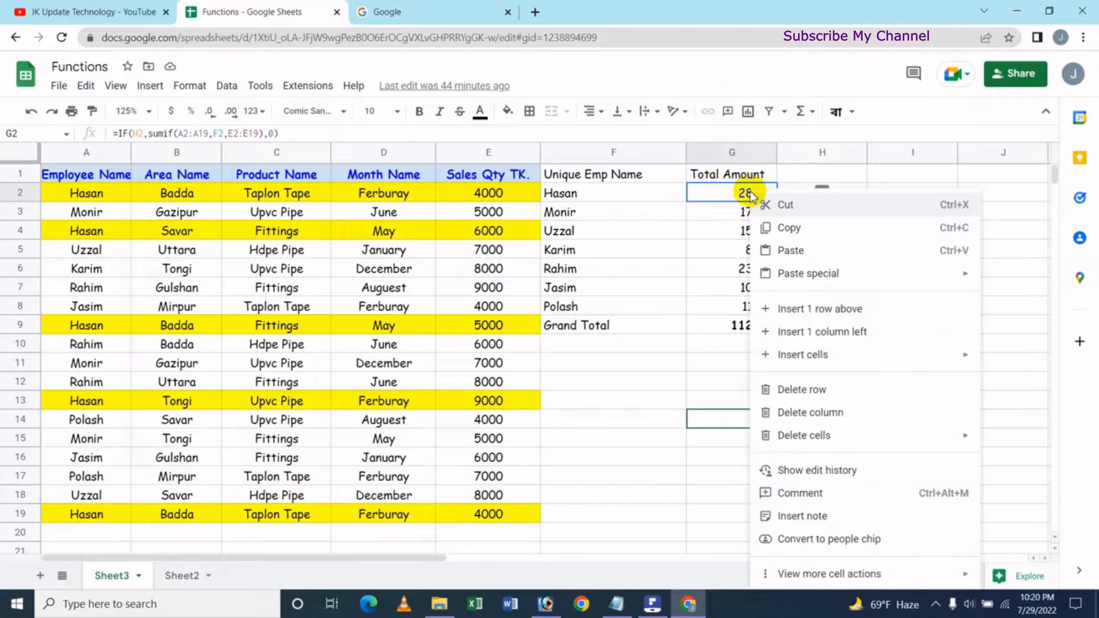
click(800, 494)
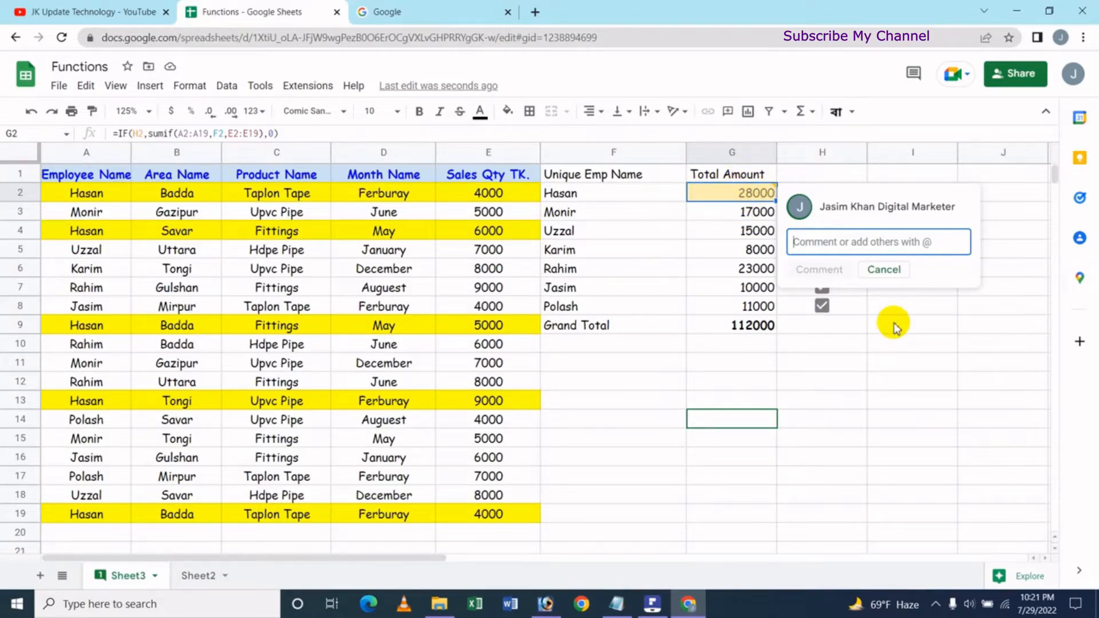
text(Nice Job)
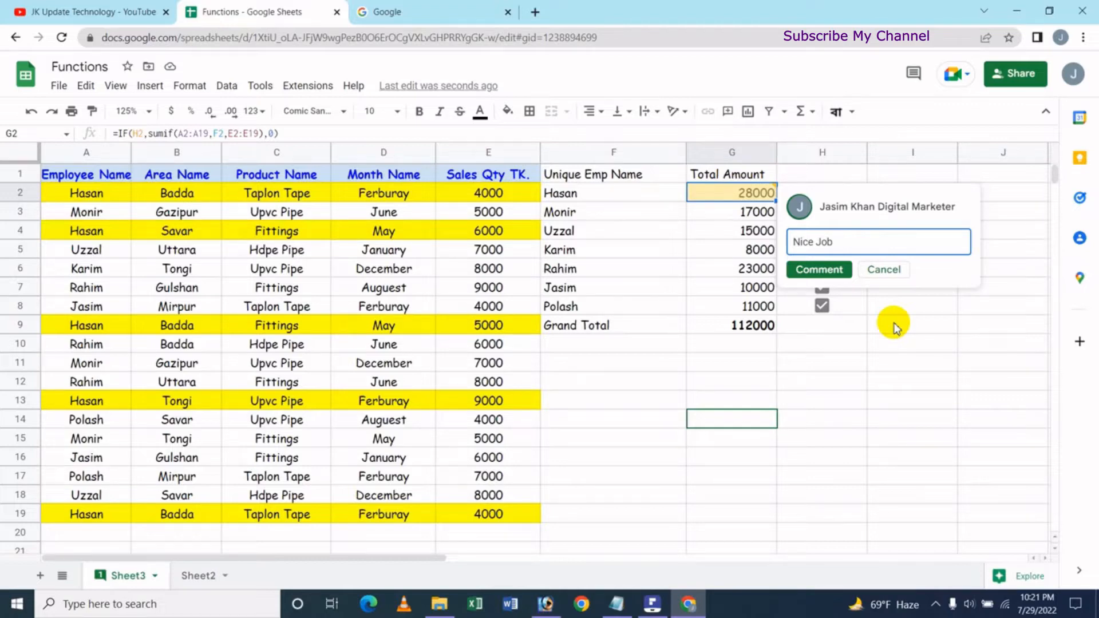
key(ctrl+a)
key(BackSpace)
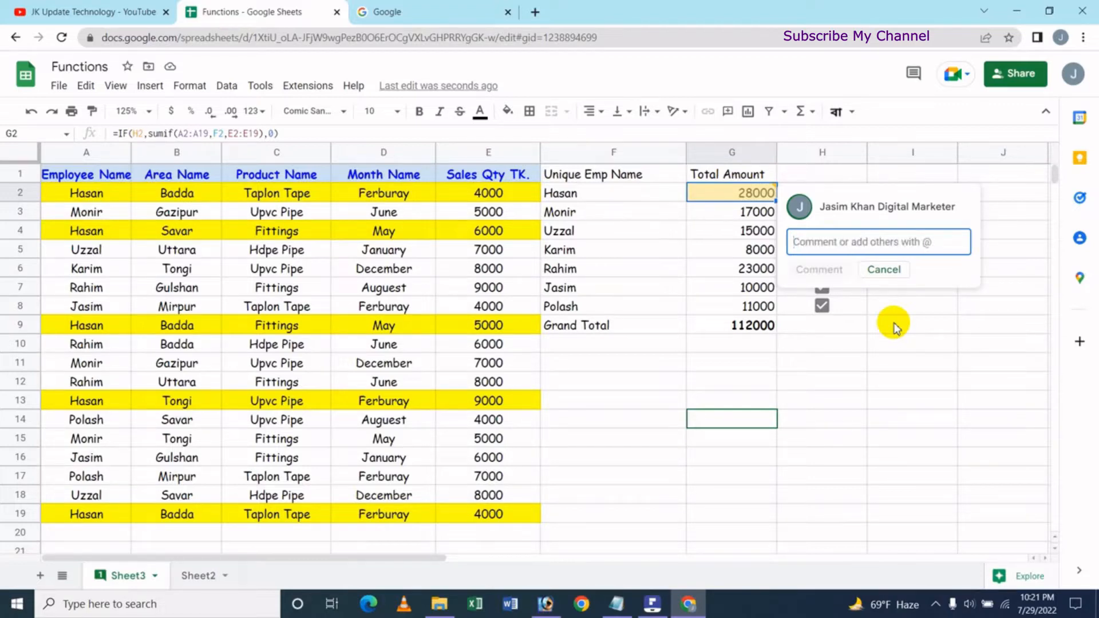
text(Good Output)
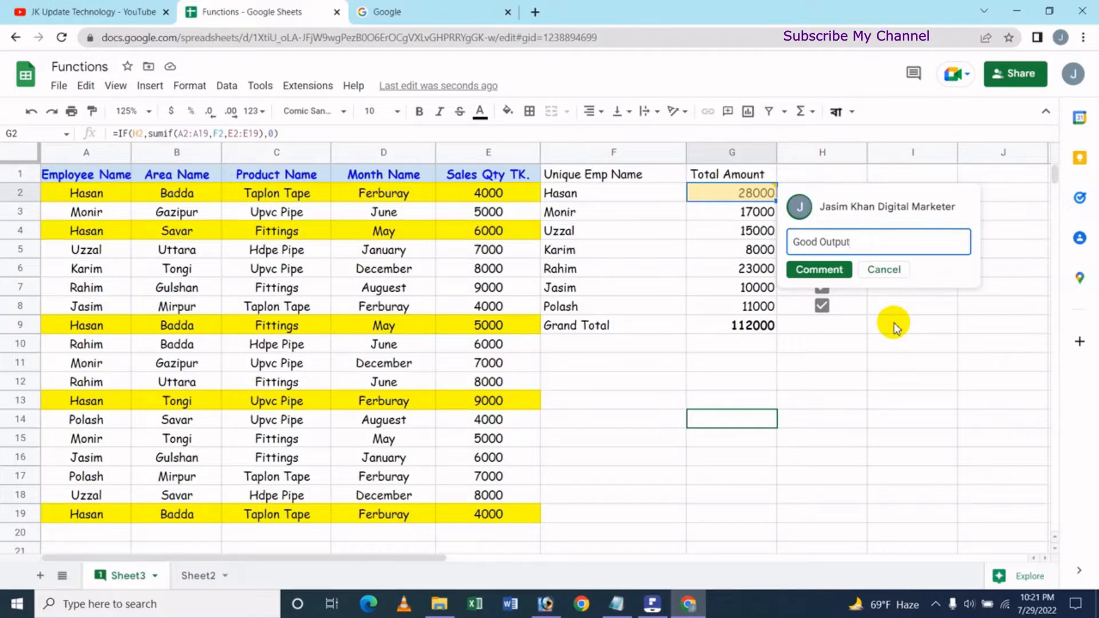
key(ctrl+a)
key(BackSpace)
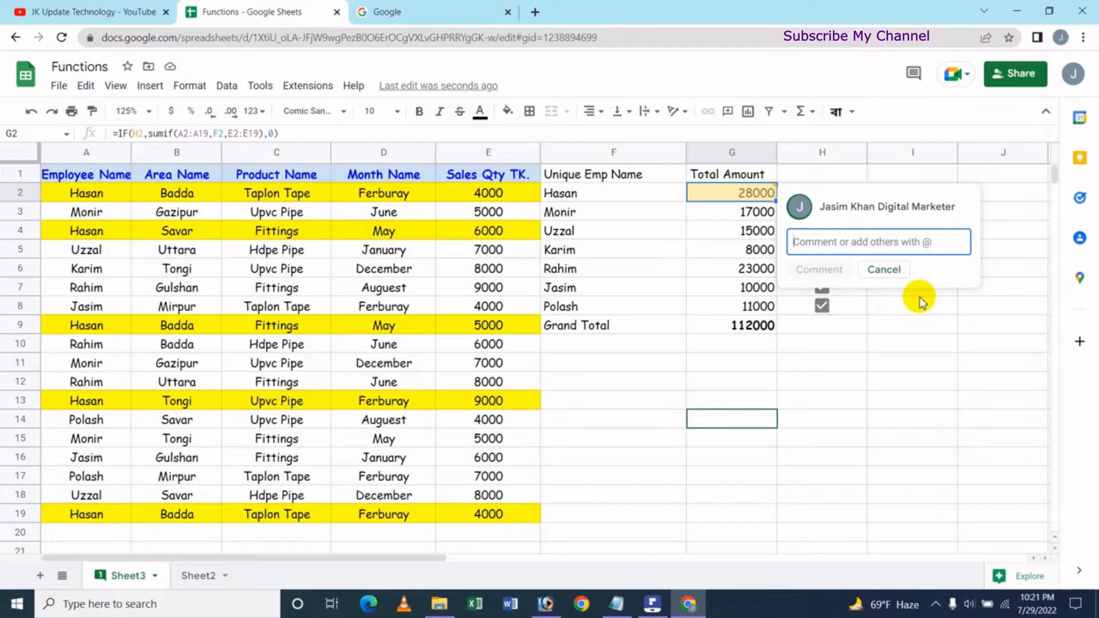
Step: Mention the first suggested contact in the G2 comment and post it with the text "Good But Next Time I Hope More Sales For You."
text(@)
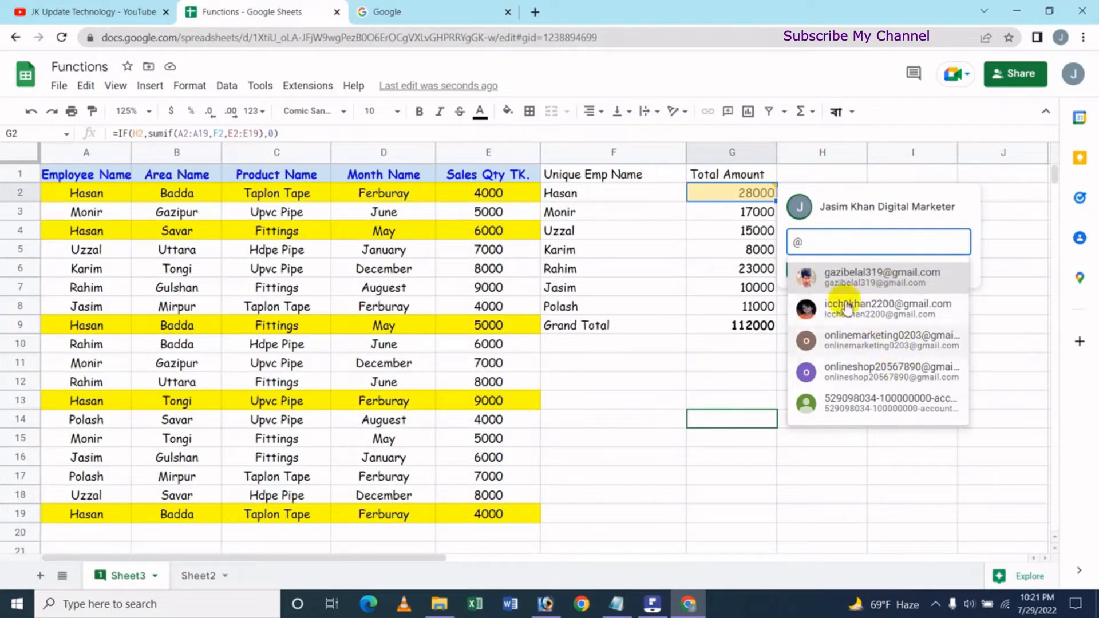
click(855, 276)
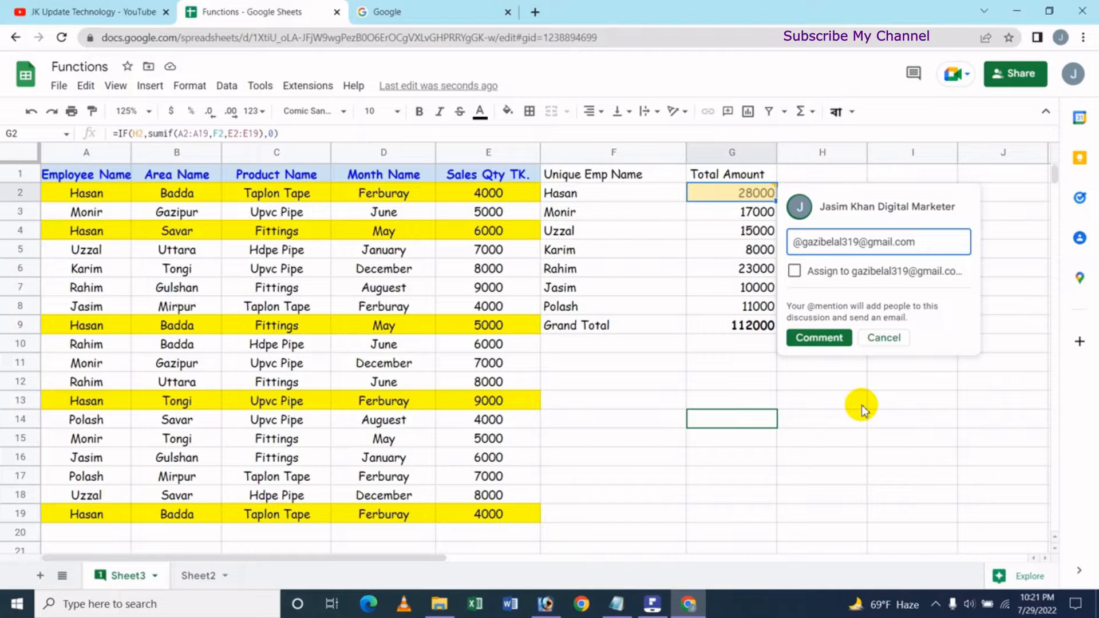
text(Good But Next)
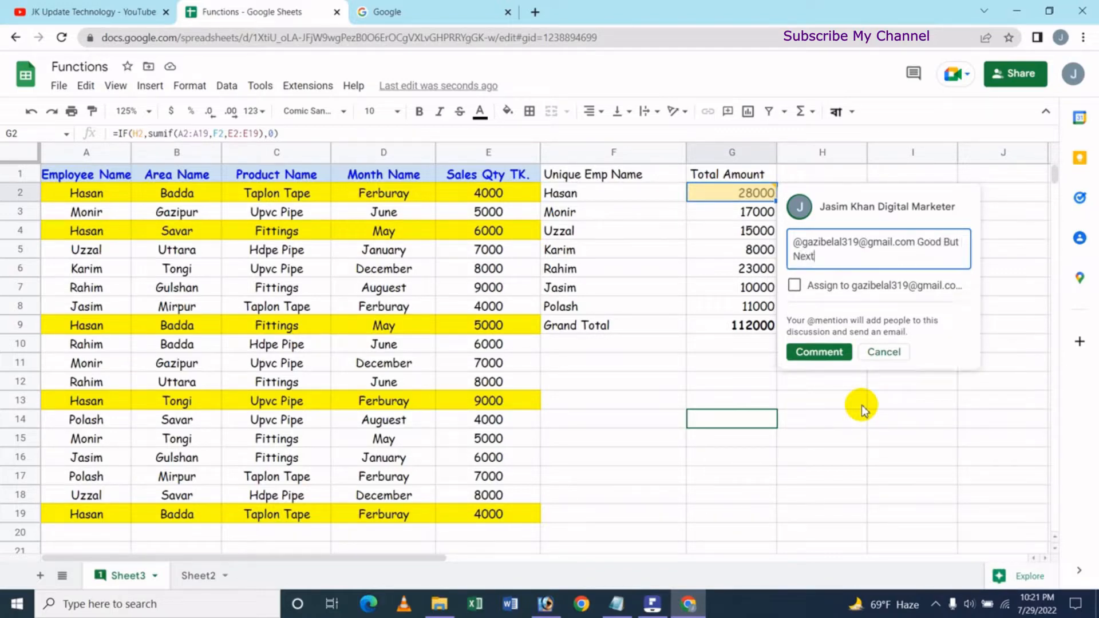
text( Time)
text( More Sa)
text( I Hope)
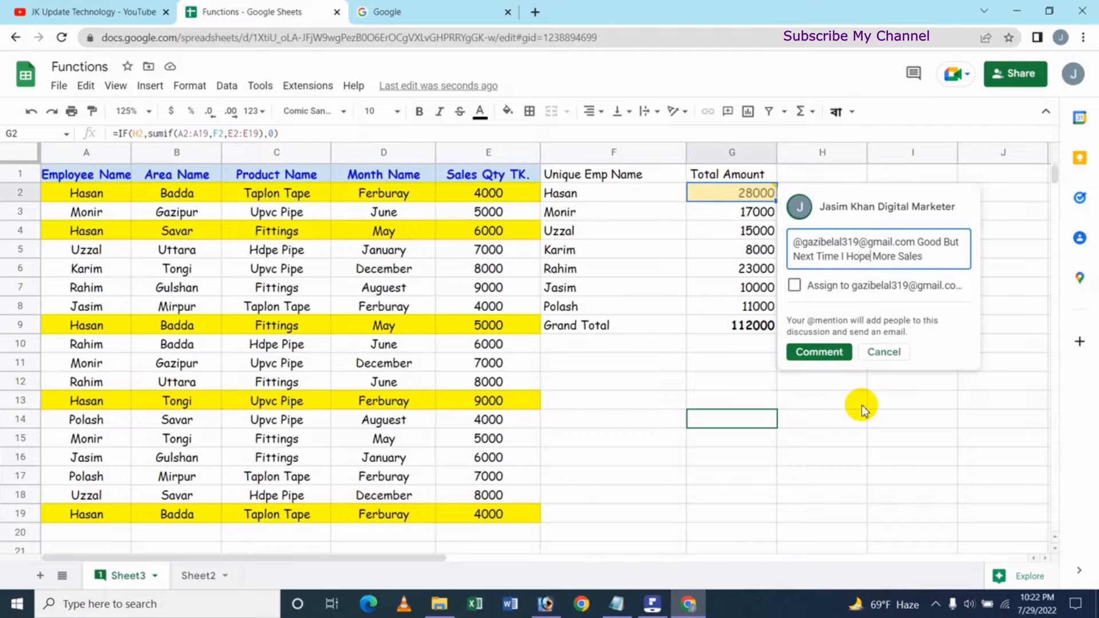
key(End)
text(For You)
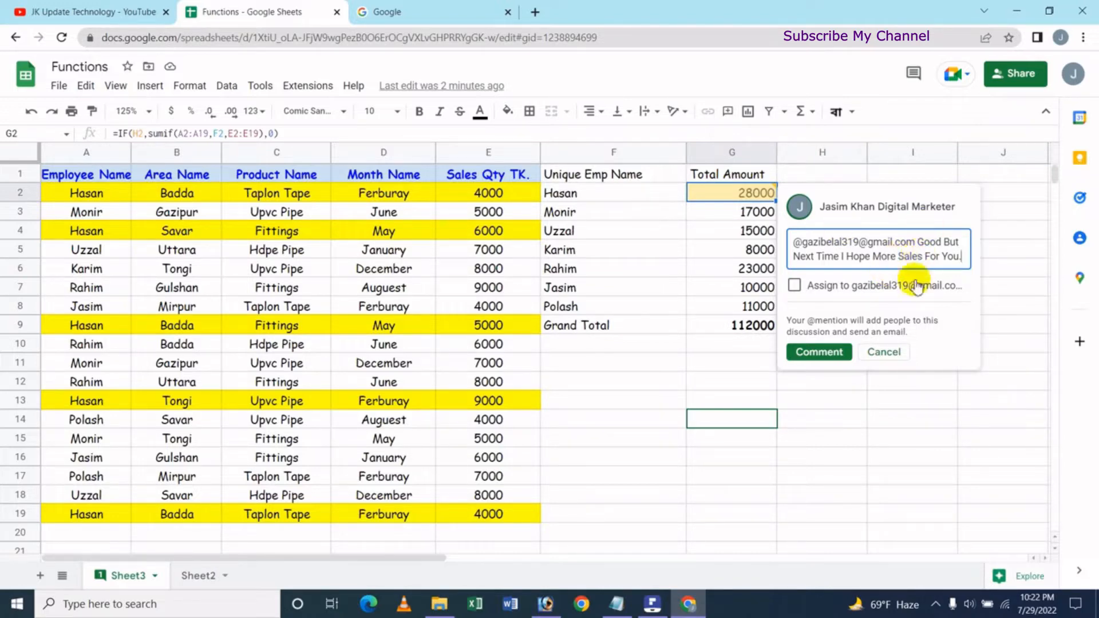
click(814, 352)
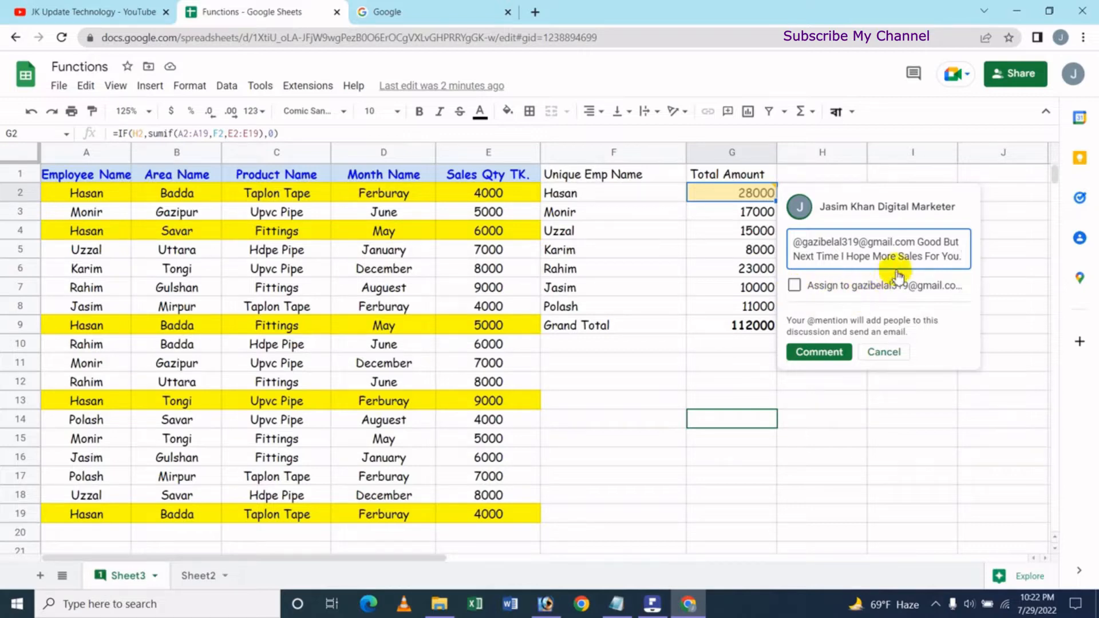
click(804, 353)
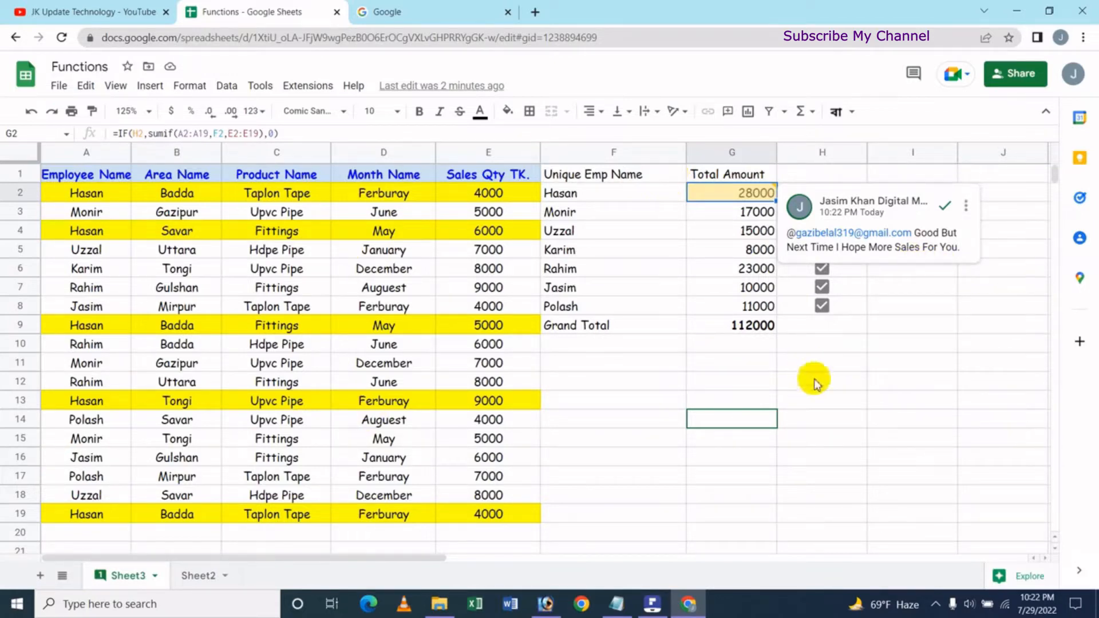
click(699, 364)
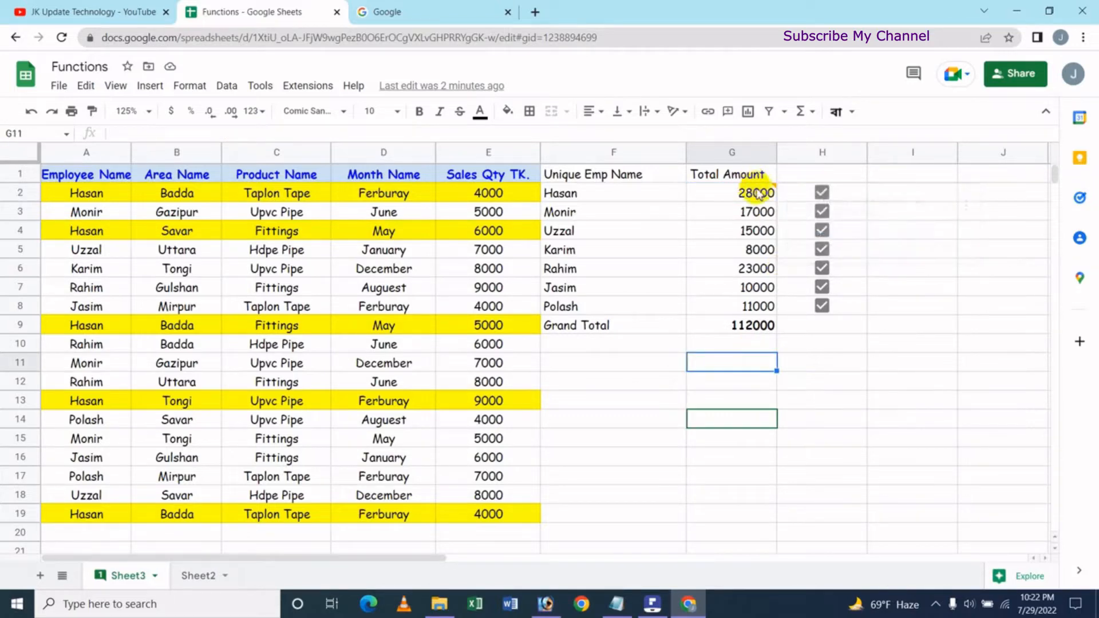
mouse_move(763, 199)
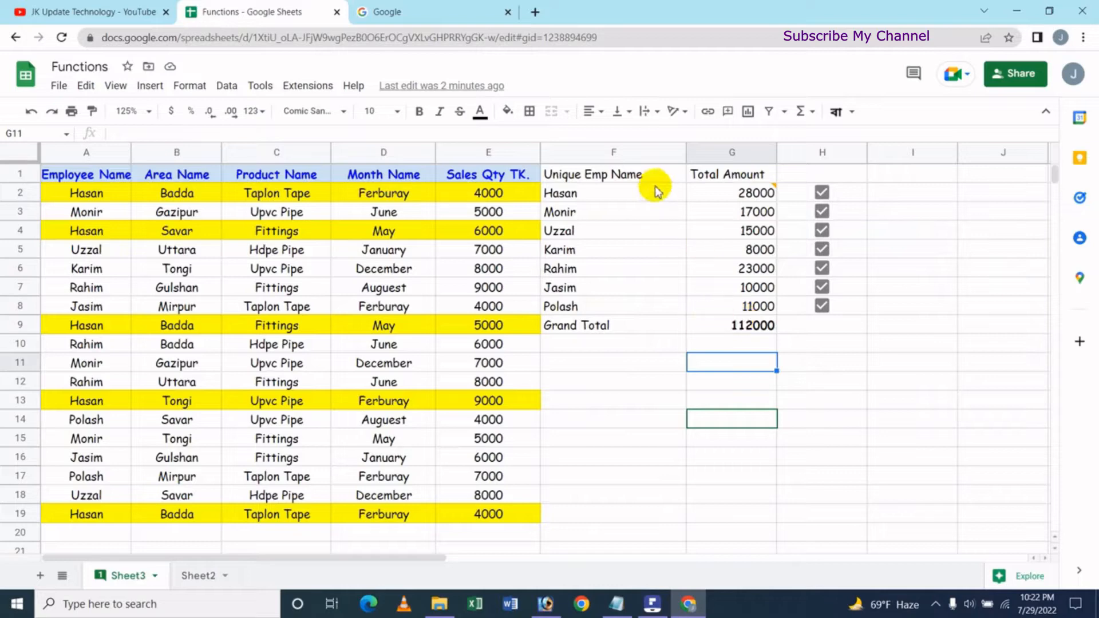
Step: Add the comment "Very Poor, Hard Work Next Day" to cell G8 in the Total Amount column
click(736, 312)
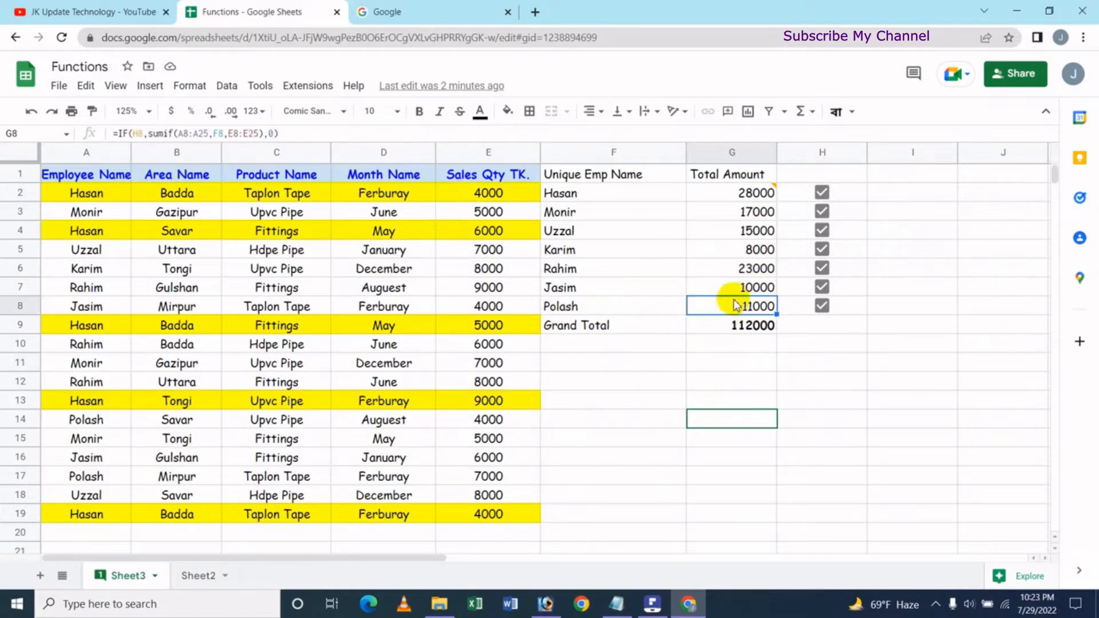
click(150, 85)
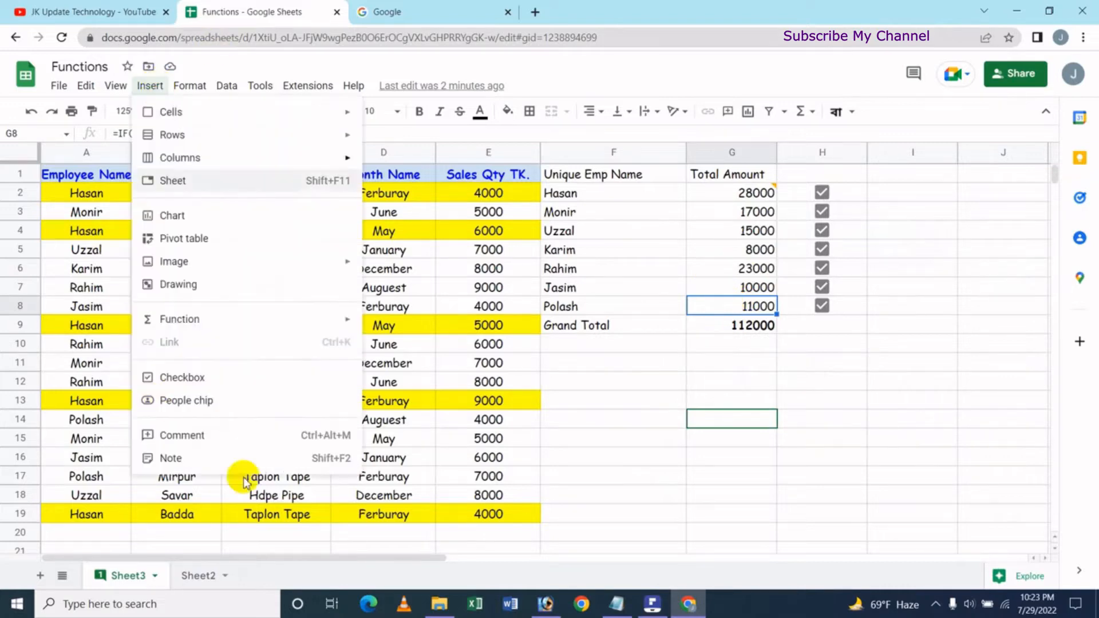
click(182, 436)
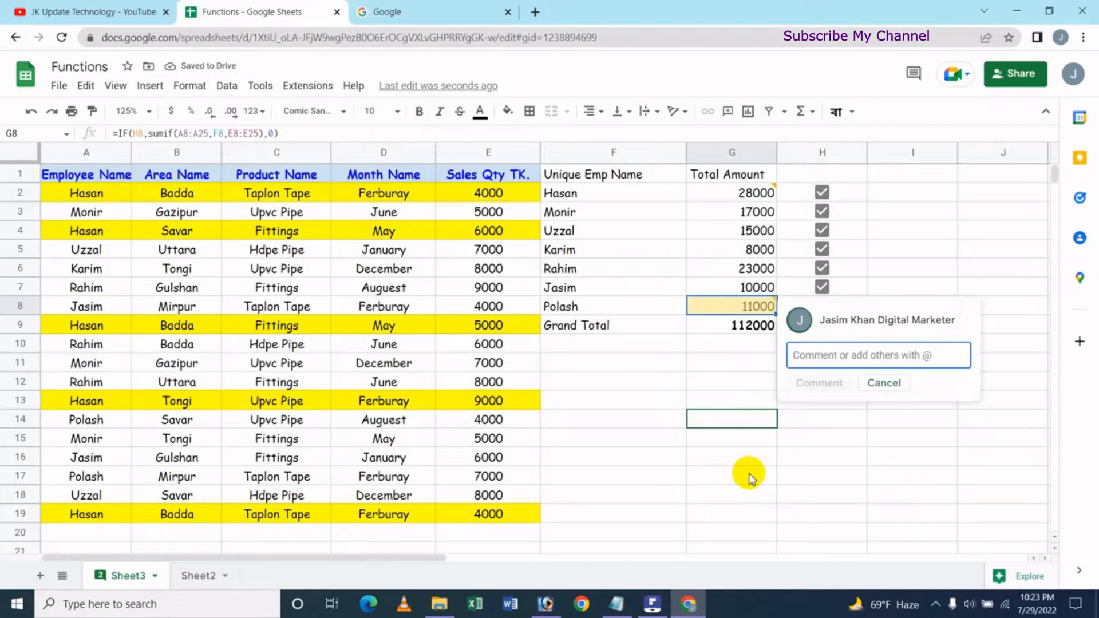
text(Very Poor, Hard Work Next Day)
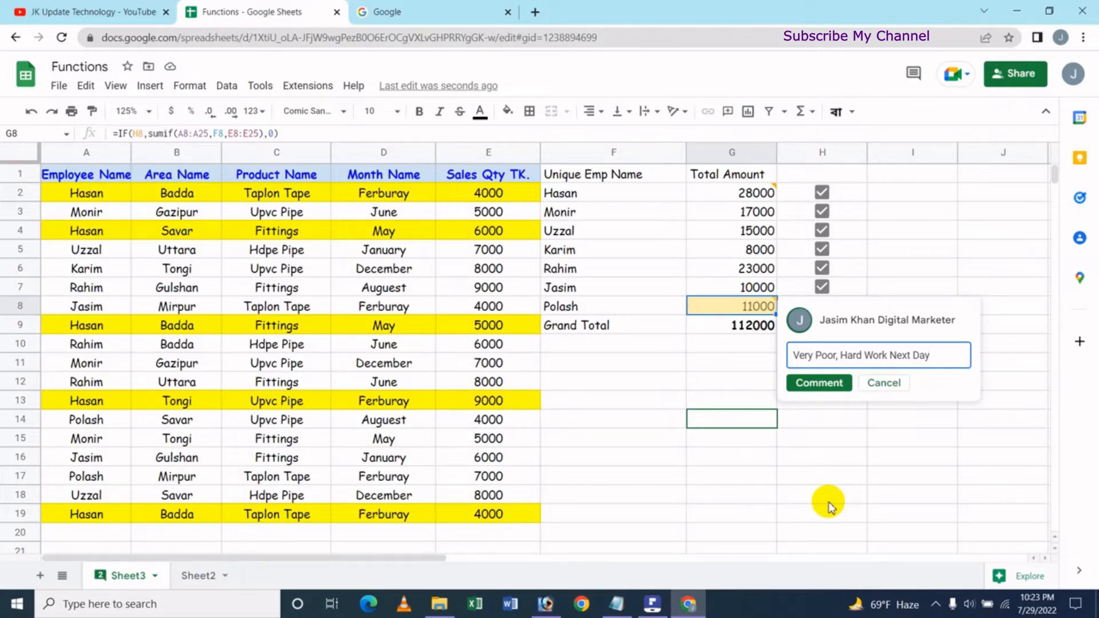
click(822, 386)
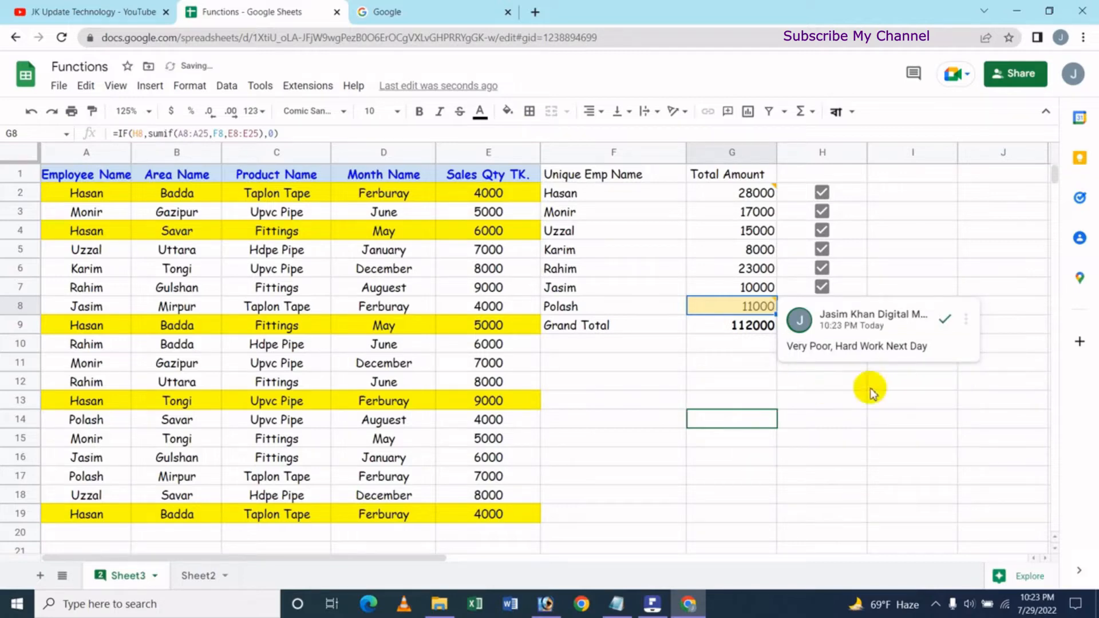
Step: Display the shareable link to the comment on cell G2 and dismiss it
drag(753, 172, 760, 198)
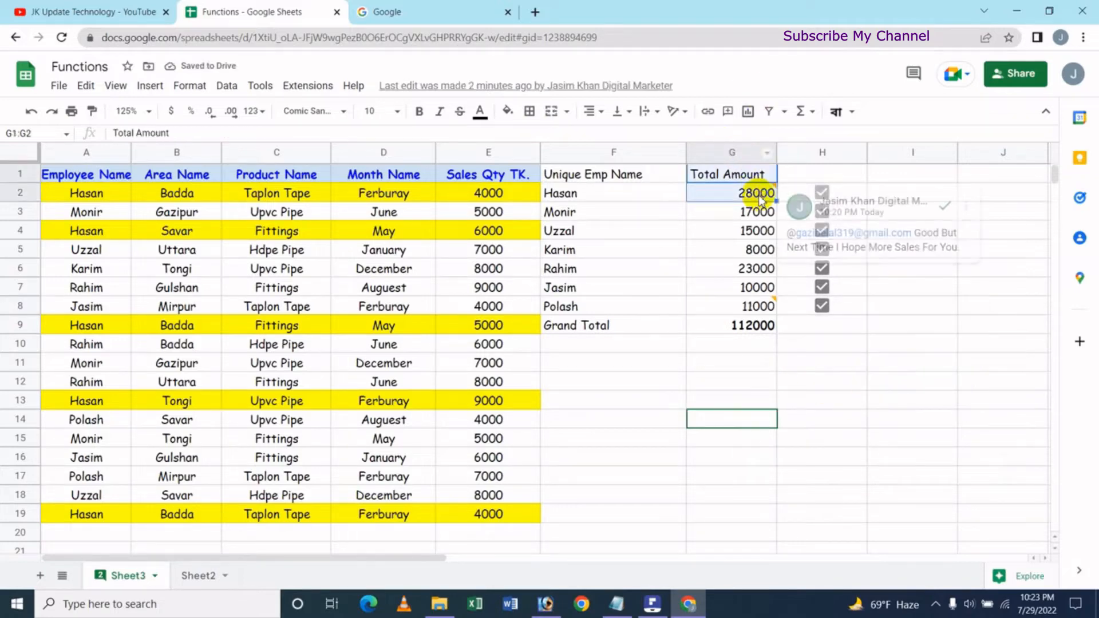
click(760, 198)
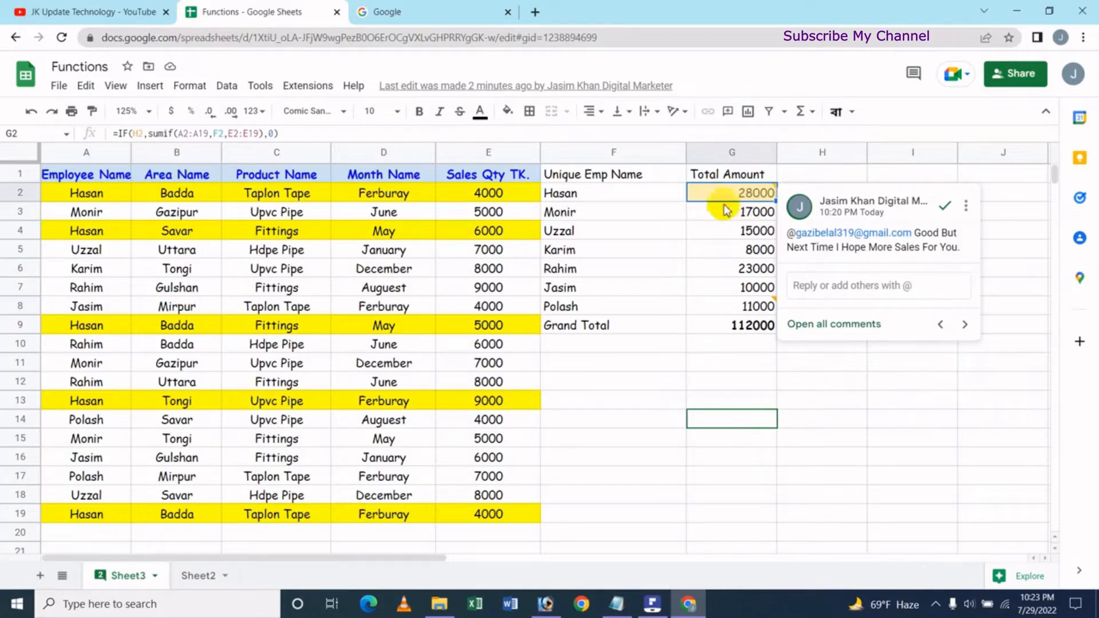
click(967, 210)
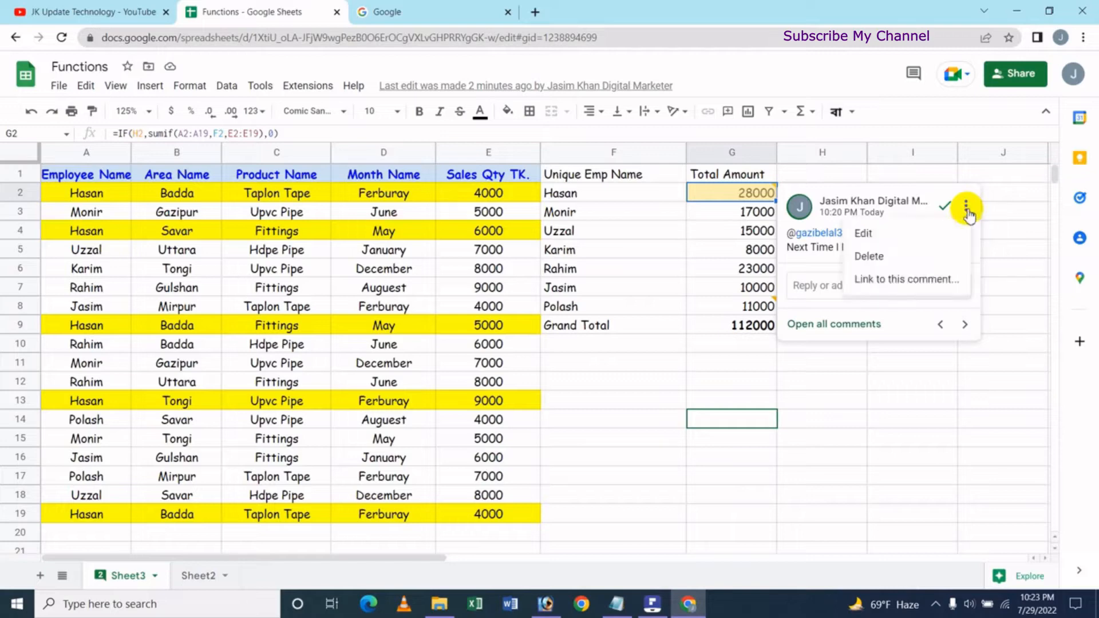
click(904, 284)
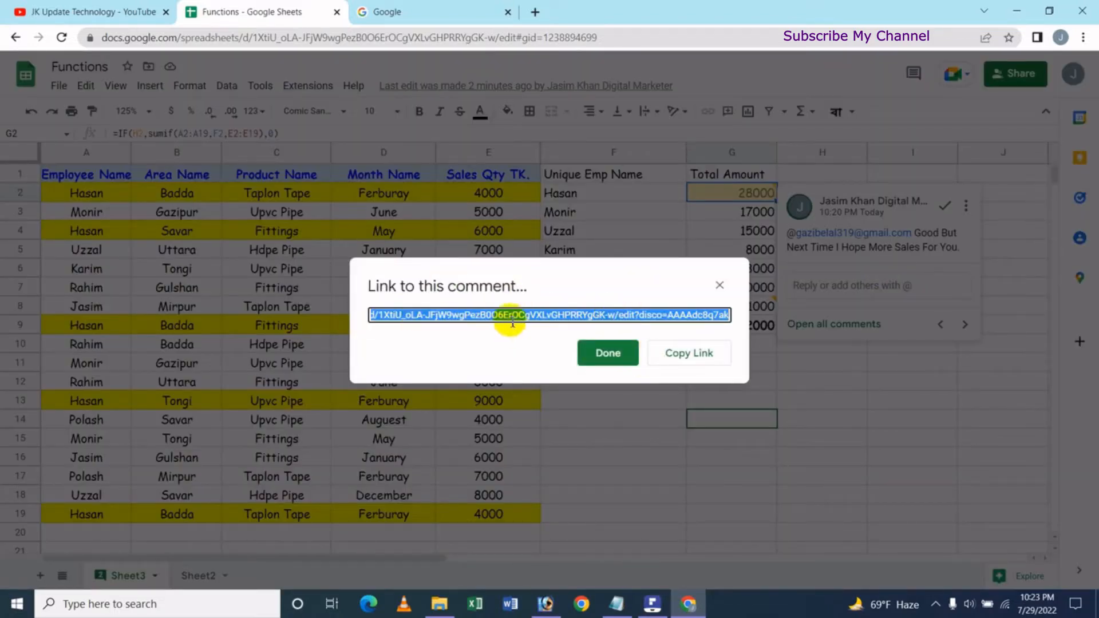
click(496, 316)
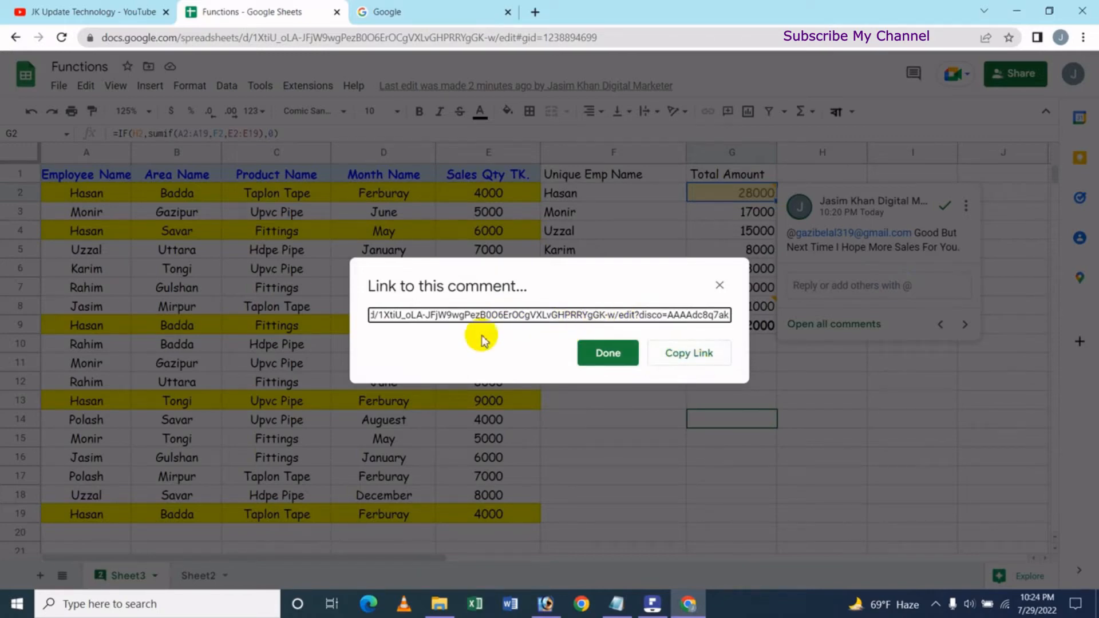
click(720, 285)
Step: Open the G2 comment for editing, cancel the edit, and review the comment's available options
click(965, 209)
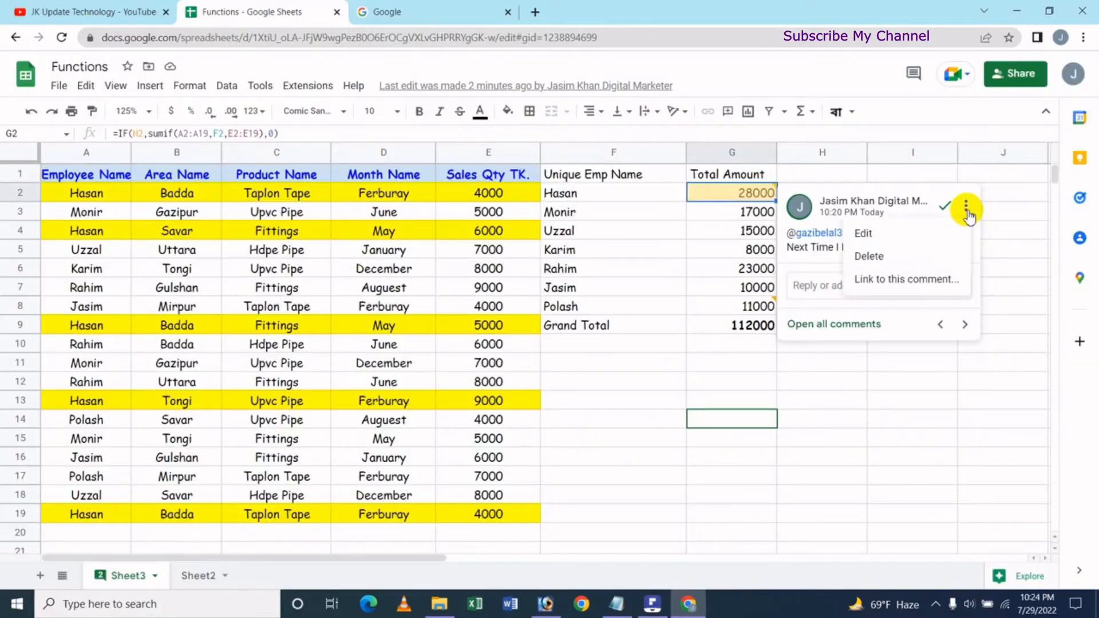
click(869, 235)
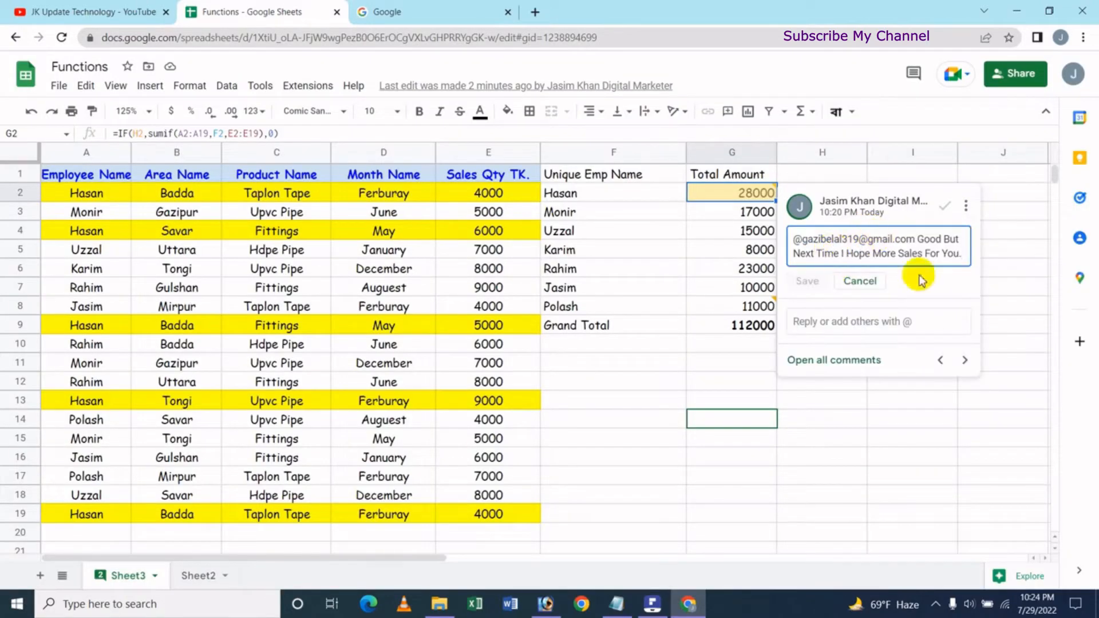
click(869, 281)
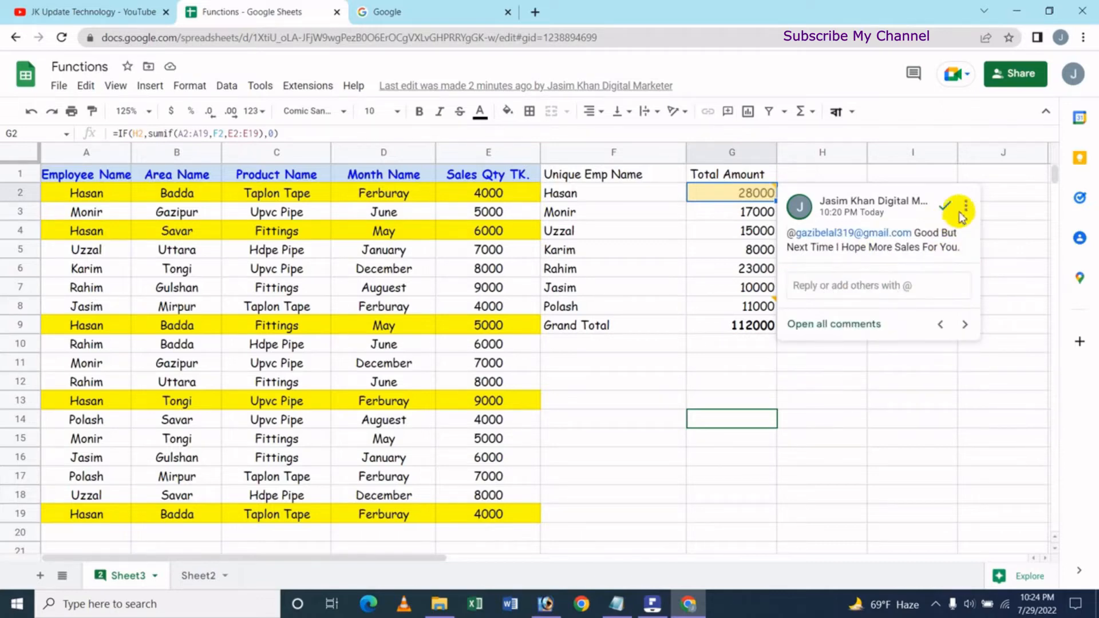
click(966, 205)
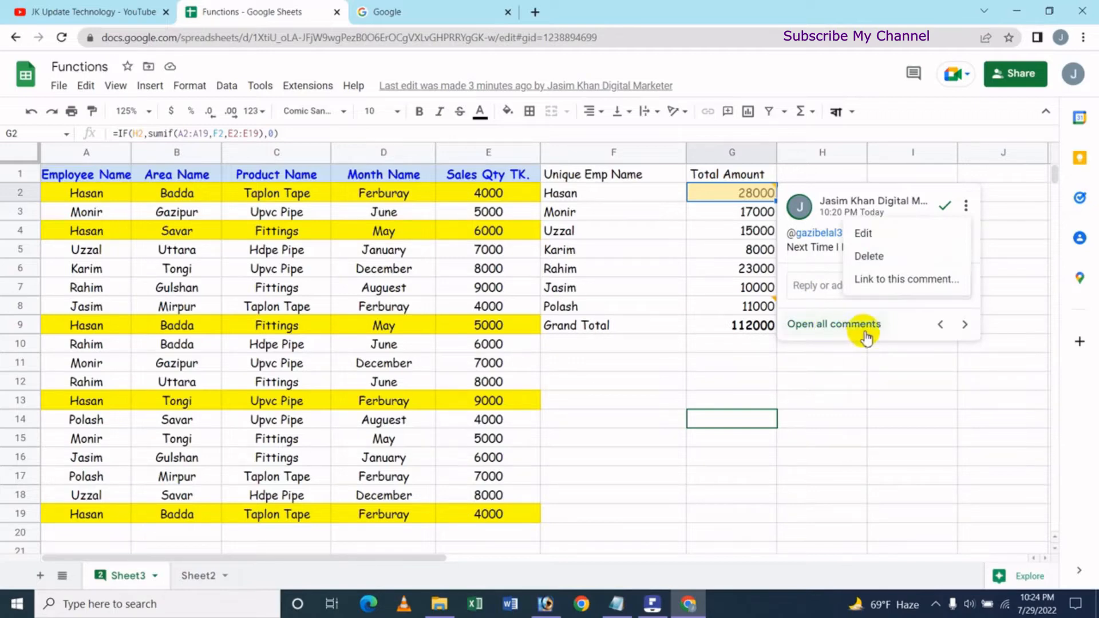
click(842, 381)
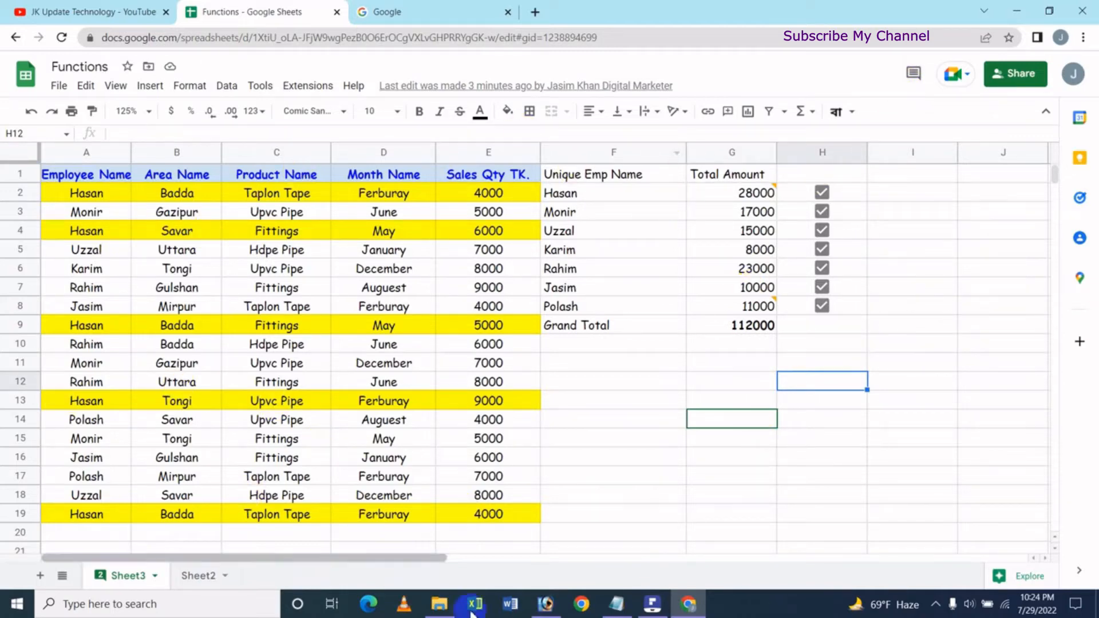
Step: Open the list of all comments and mark the comment on cell G8 as resolved
click(914, 74)
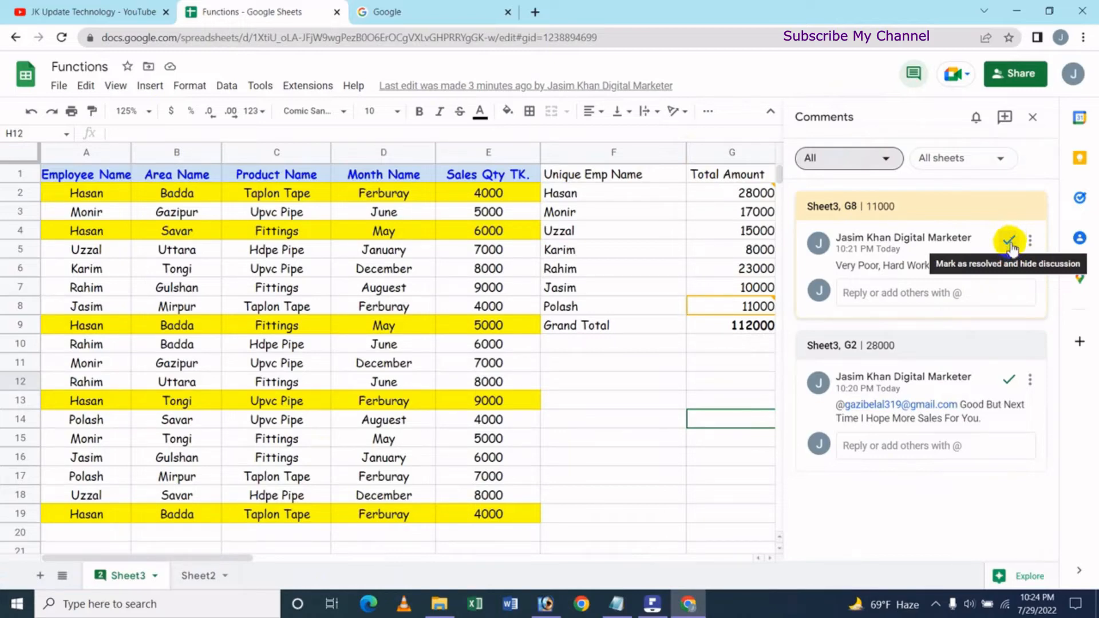
click(1030, 240)
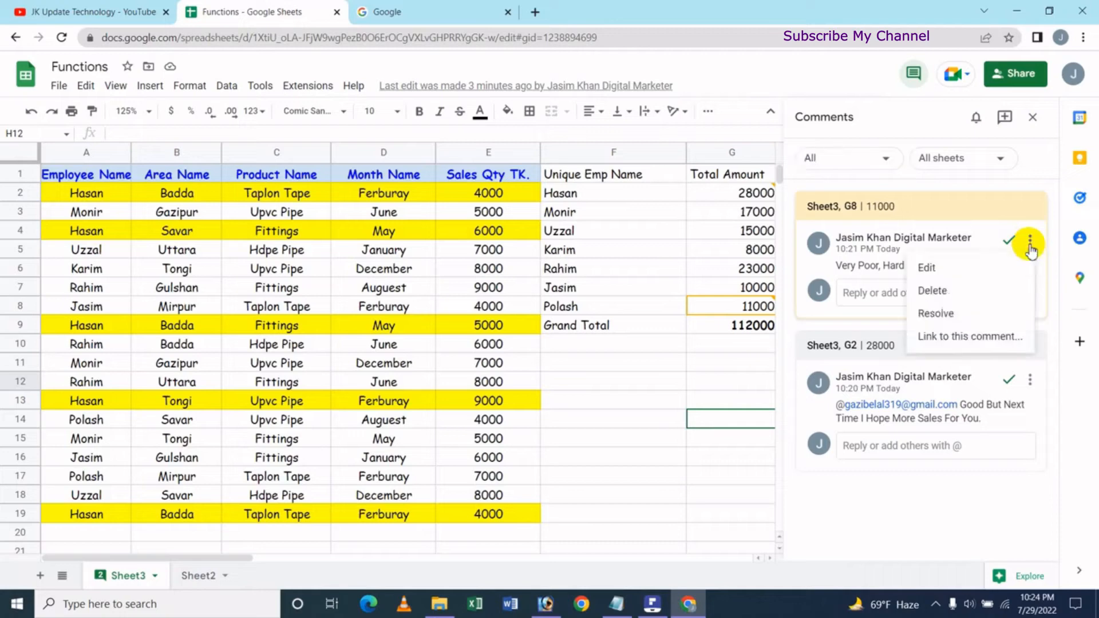
click(946, 320)
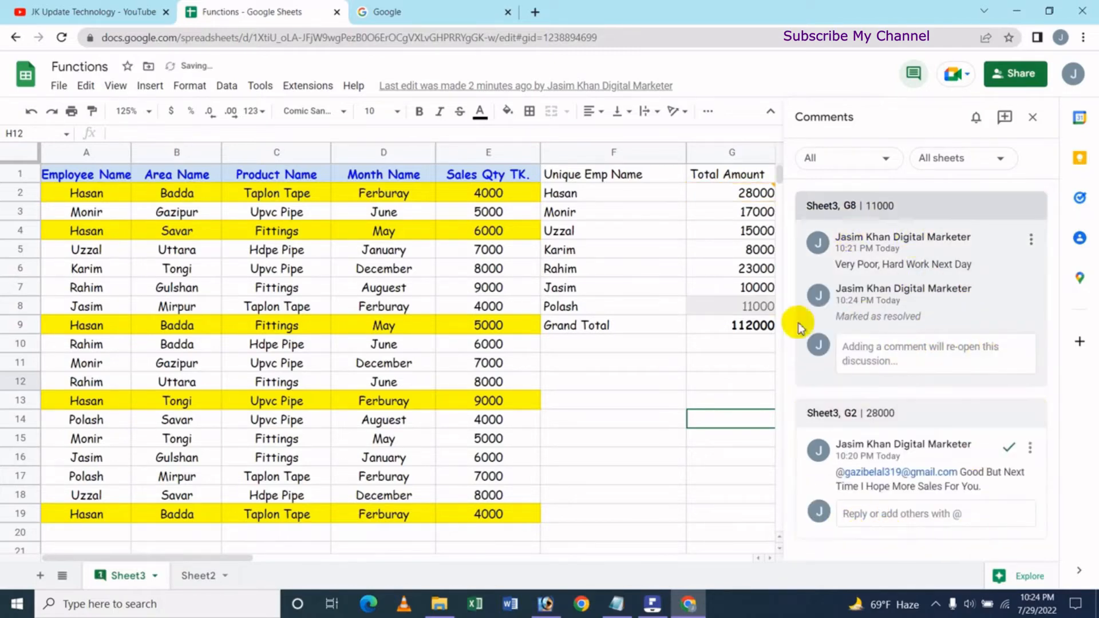
Step: Review the comment filter options by status and by sheet, and close the comments list
click(853, 160)
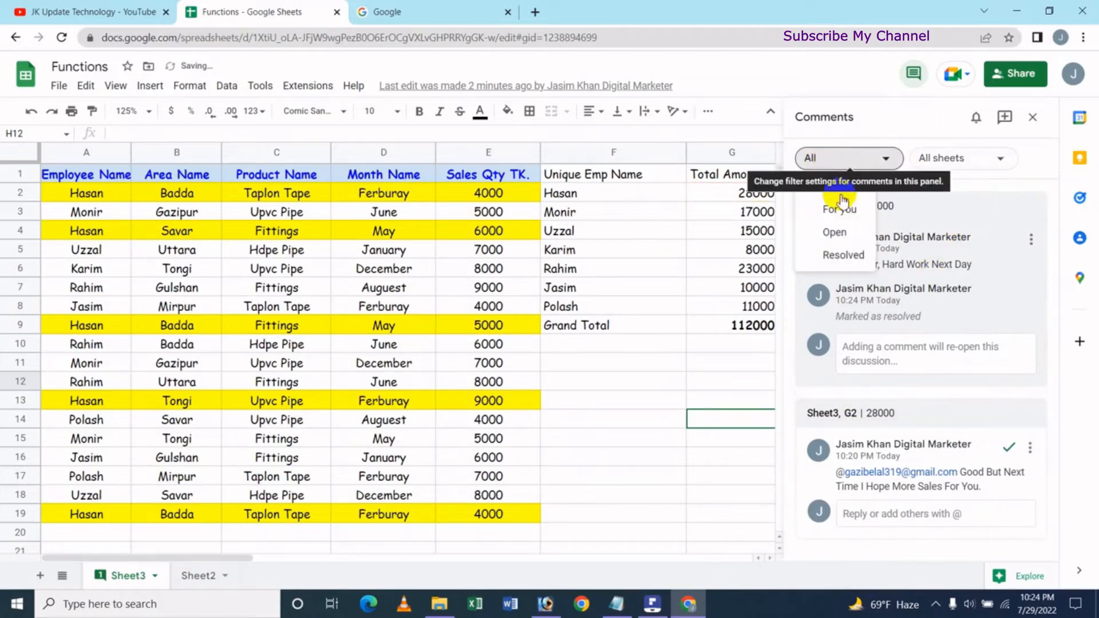
click(945, 155)
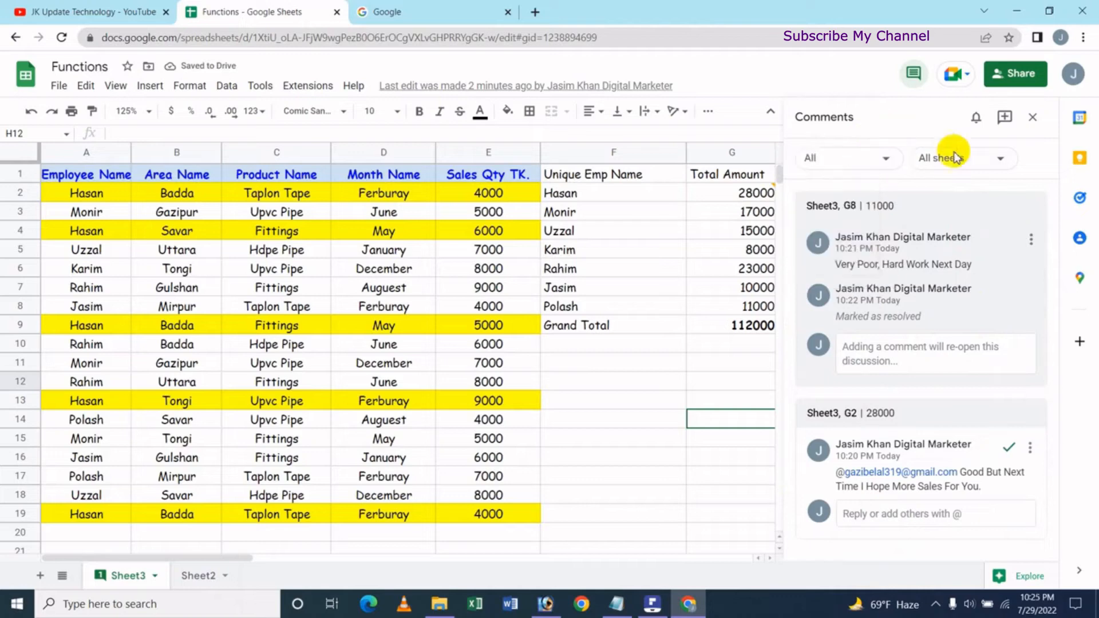
click(979, 166)
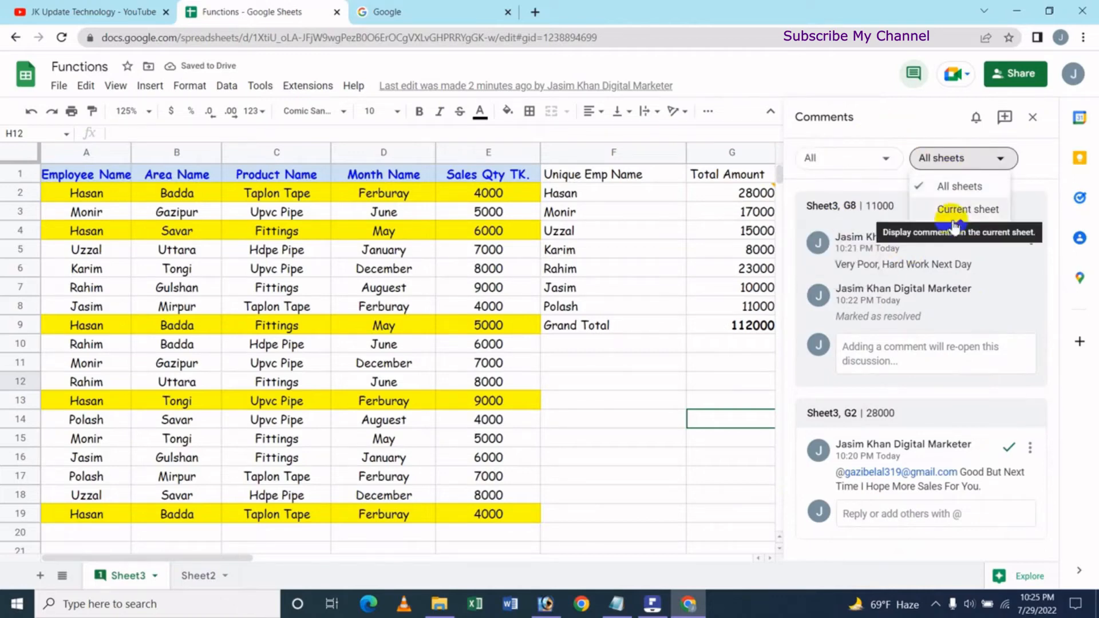
click(902, 123)
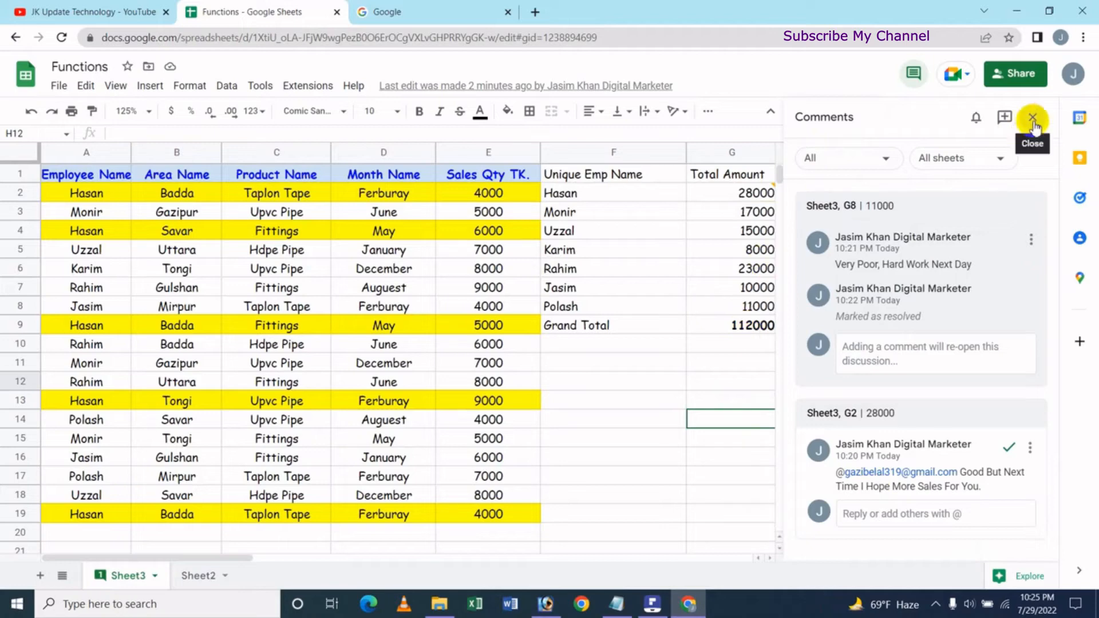
click(1033, 117)
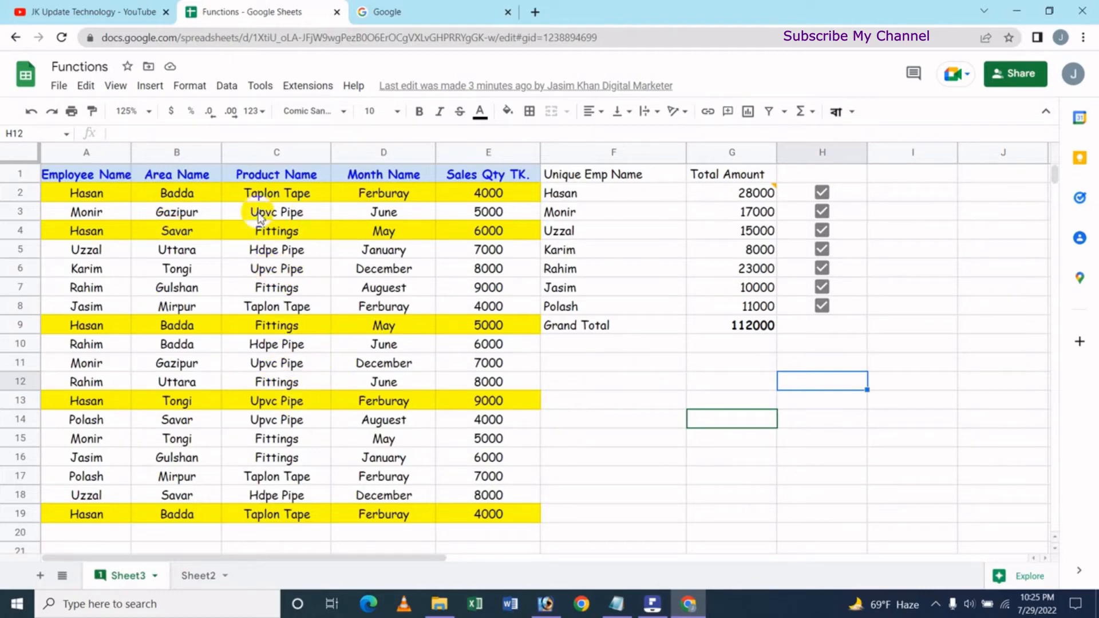
Step: Insert a note reading "Best Price In India" on the Upvc Pipe cell C3 and display it
click(314, 215)
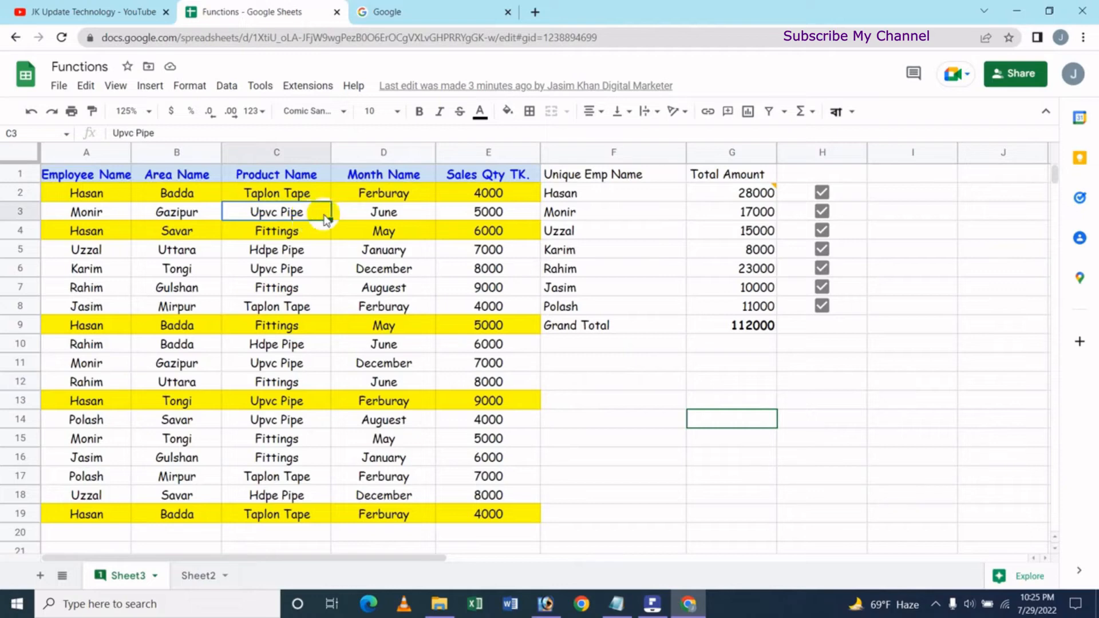
right_click(288, 219)
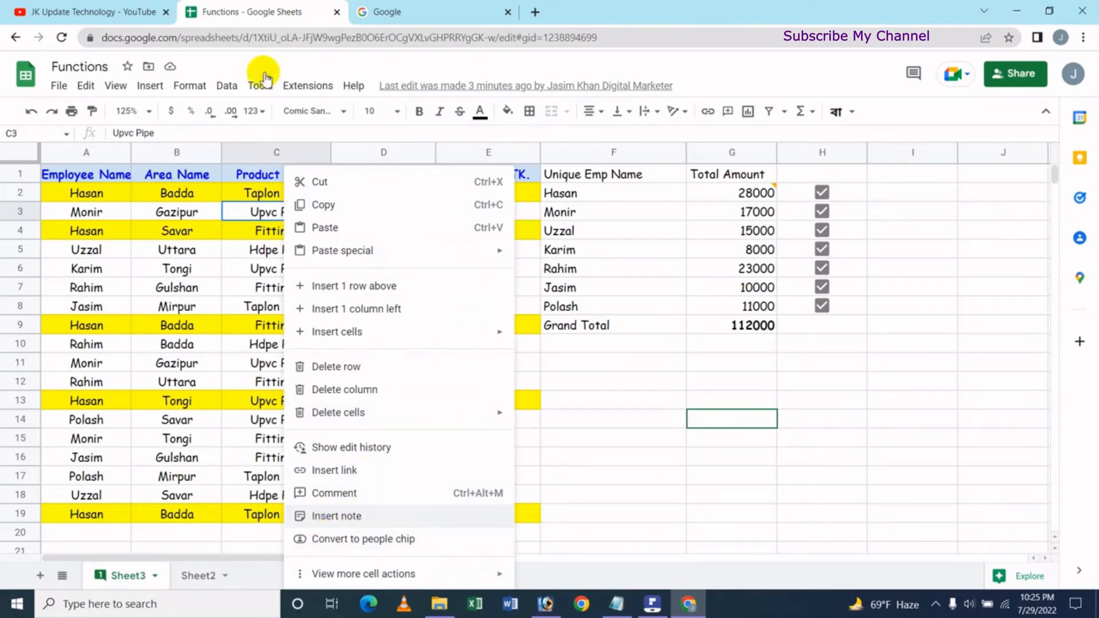
click(150, 85)
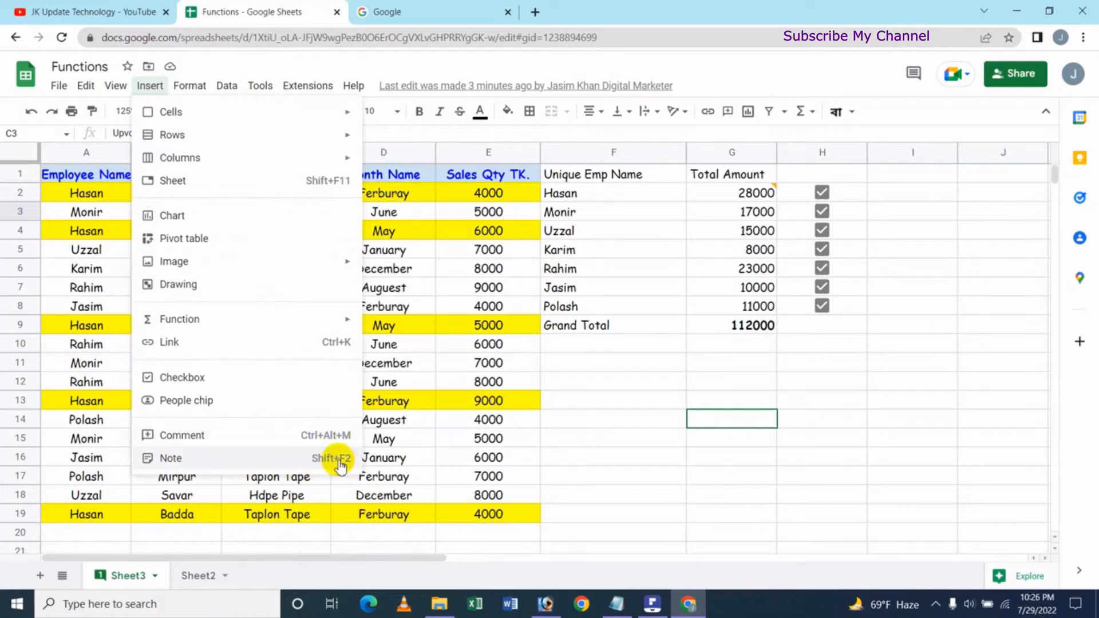
click(179, 456)
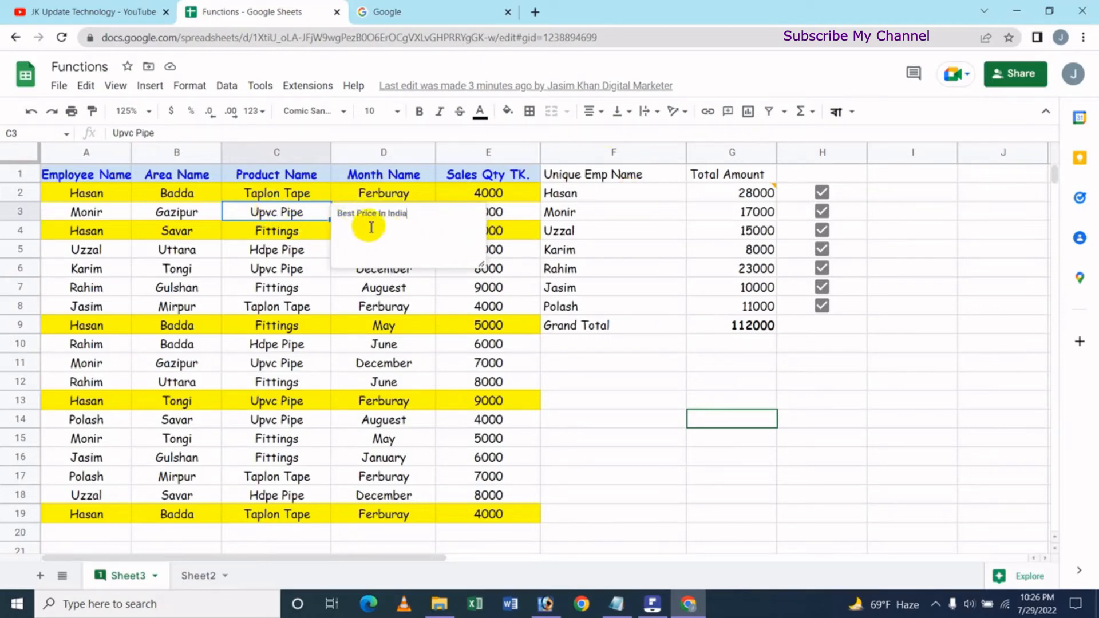
click(395, 243)
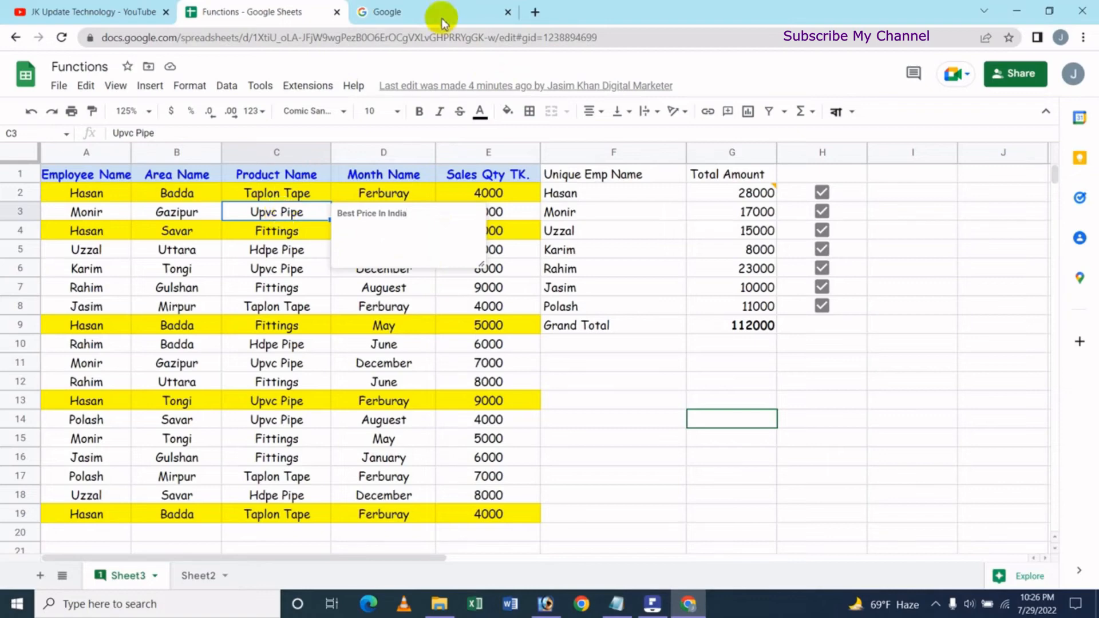
click(293, 216)
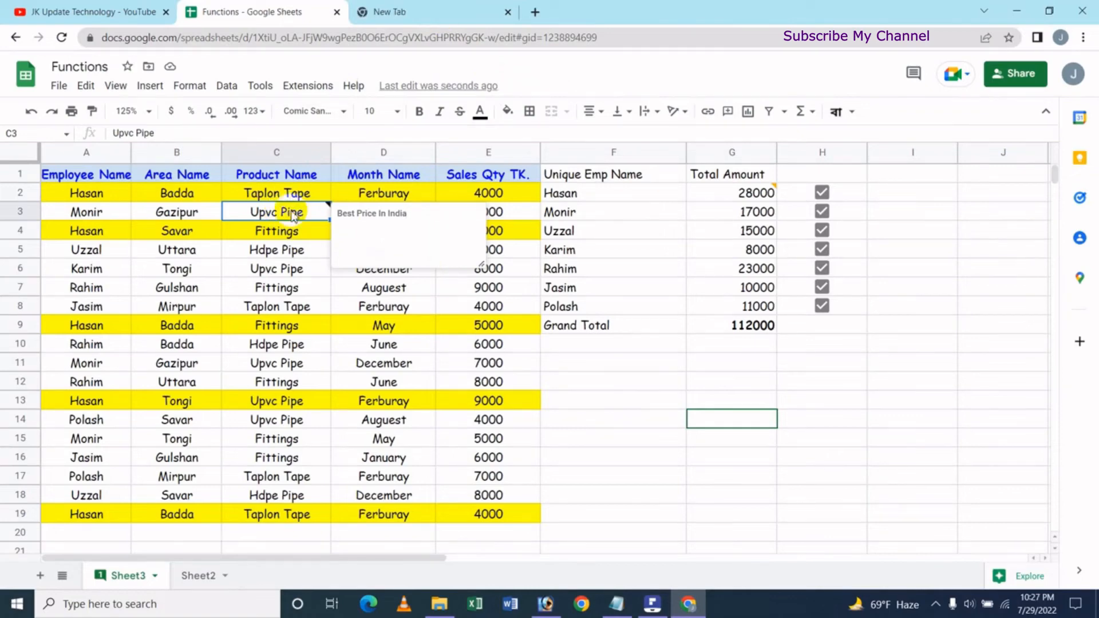
Step: Search Google for "upvc pipe" and select the two-line description under the IndiaMART result for copying
click(450, 12)
click(449, 280)
text(upvc pipe)
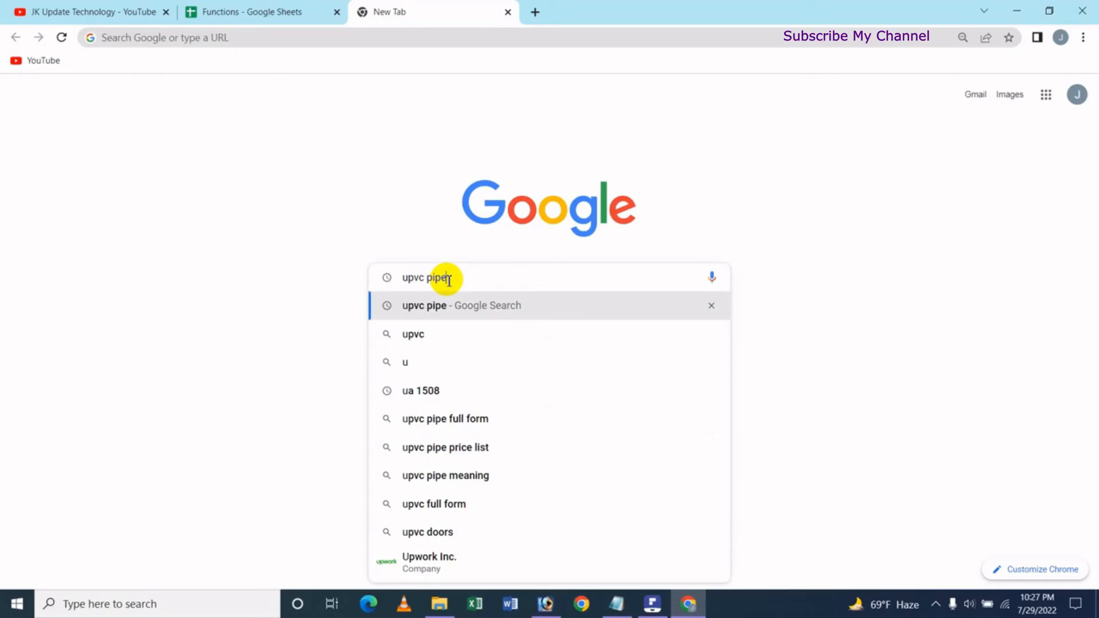
key(Return)
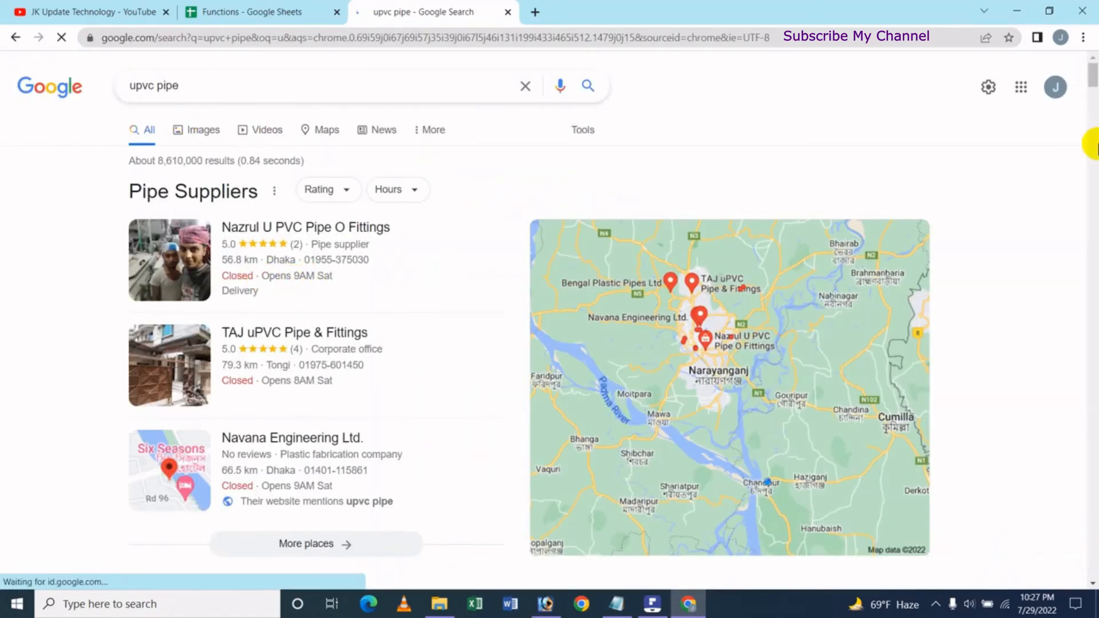
drag(1094, 85, 1093, 125)
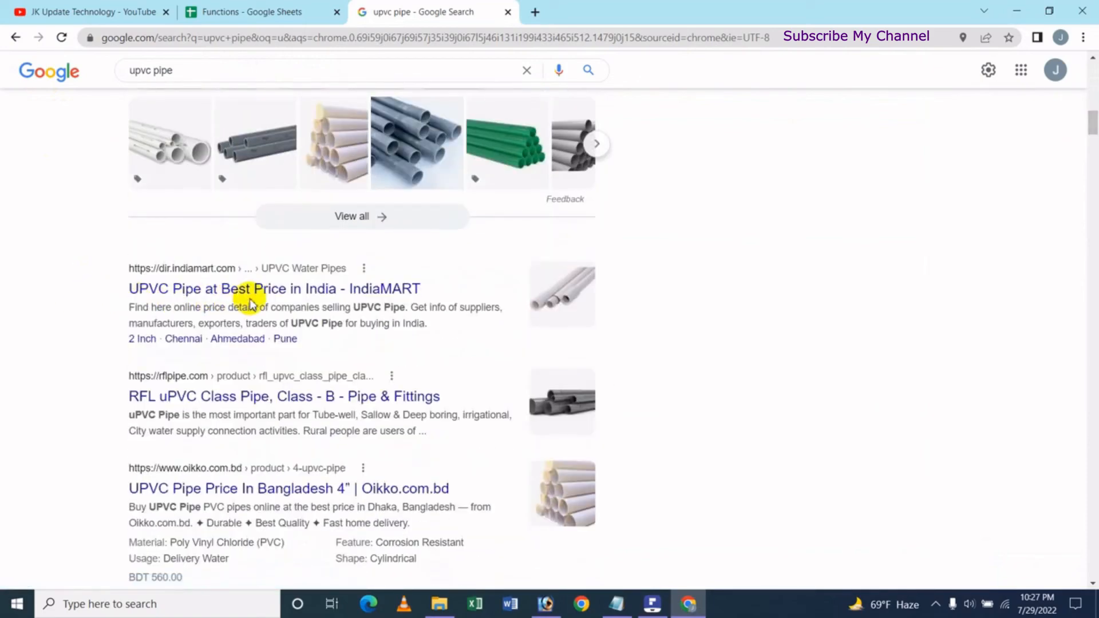
drag(133, 311, 433, 328)
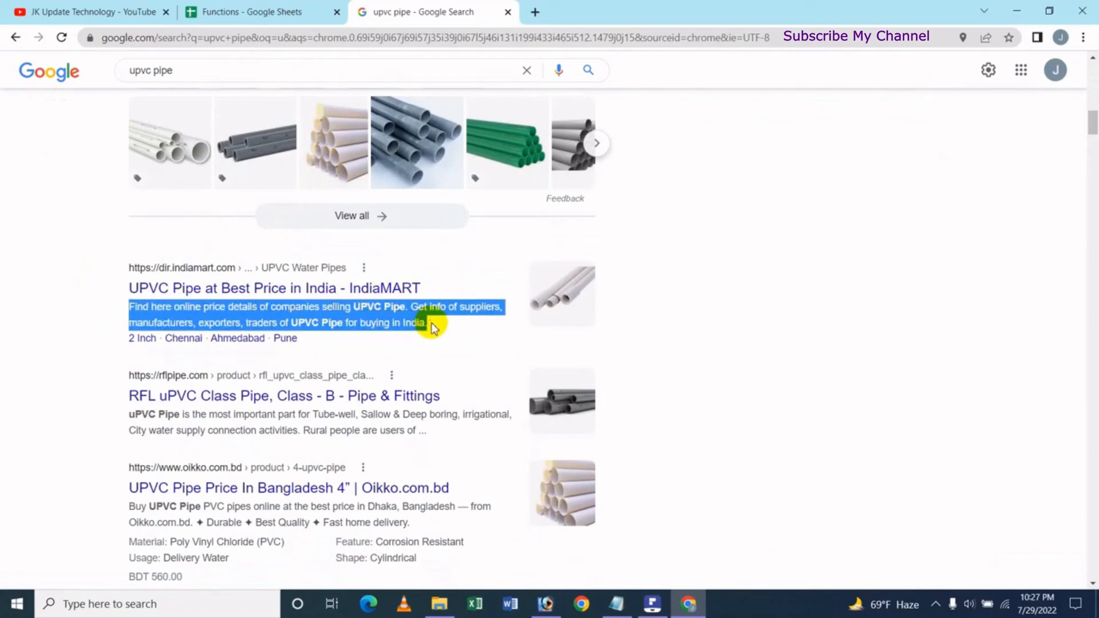
Step: Back in the Functions spreadsheet, insert a note on cell C6 containing the IndiaMART description that starts "Find here online price details of companies selling UPVC Pipe"
click(286, 13)
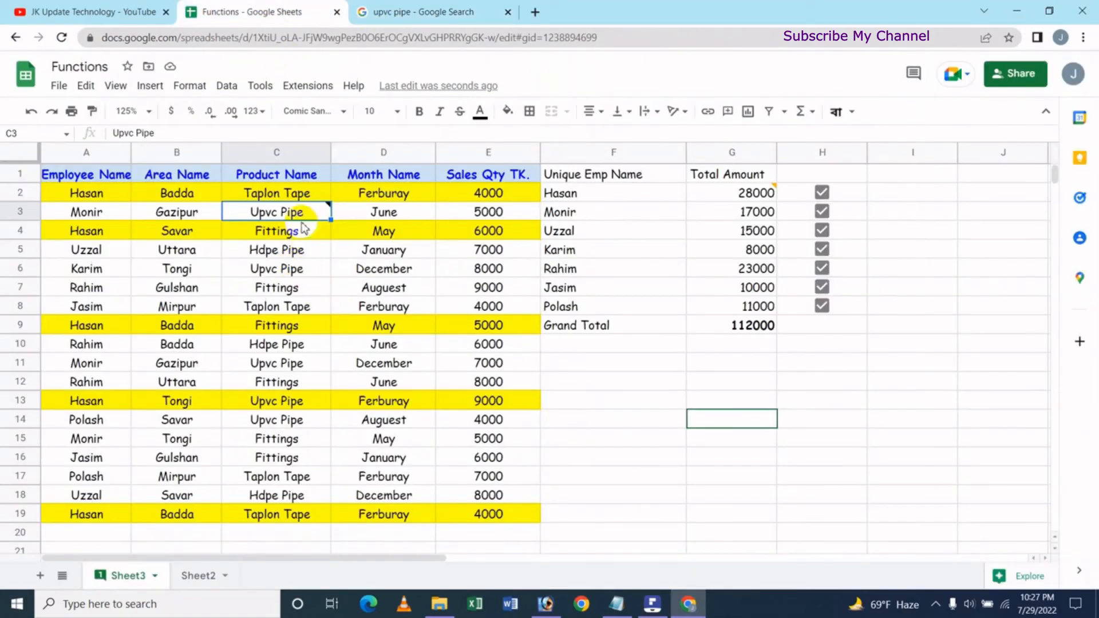
mouse_move(304, 215)
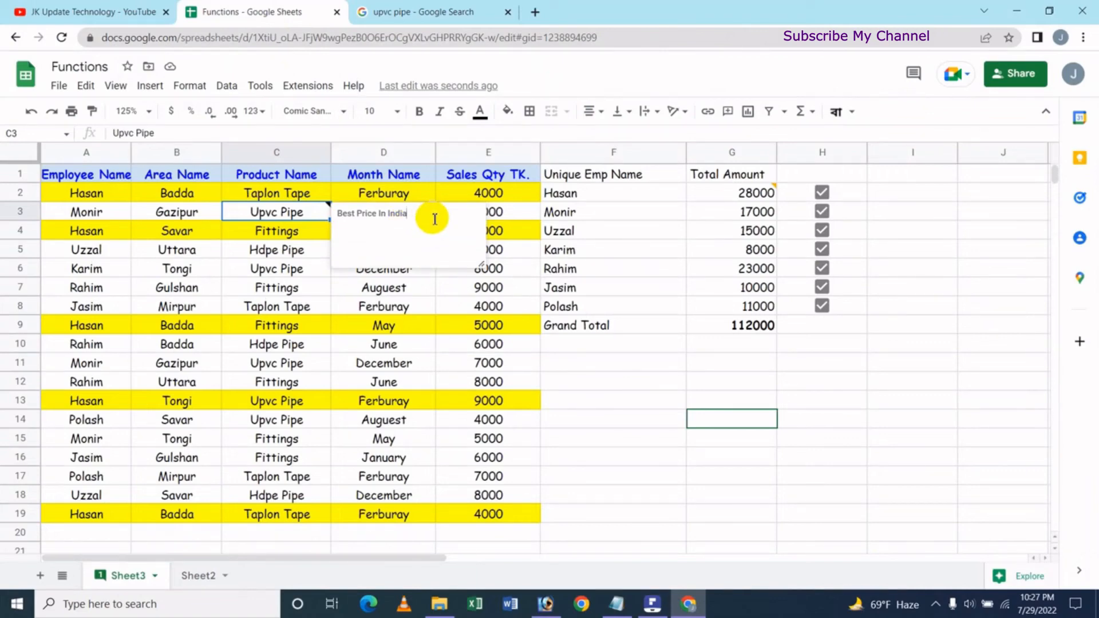
click(268, 273)
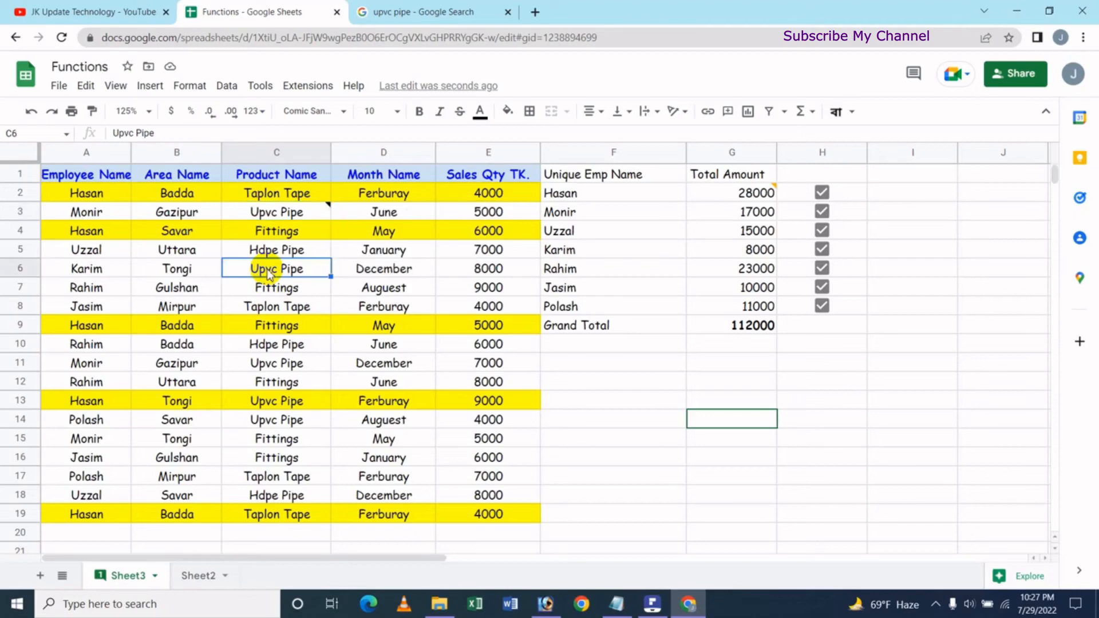
right_click(314, 276)
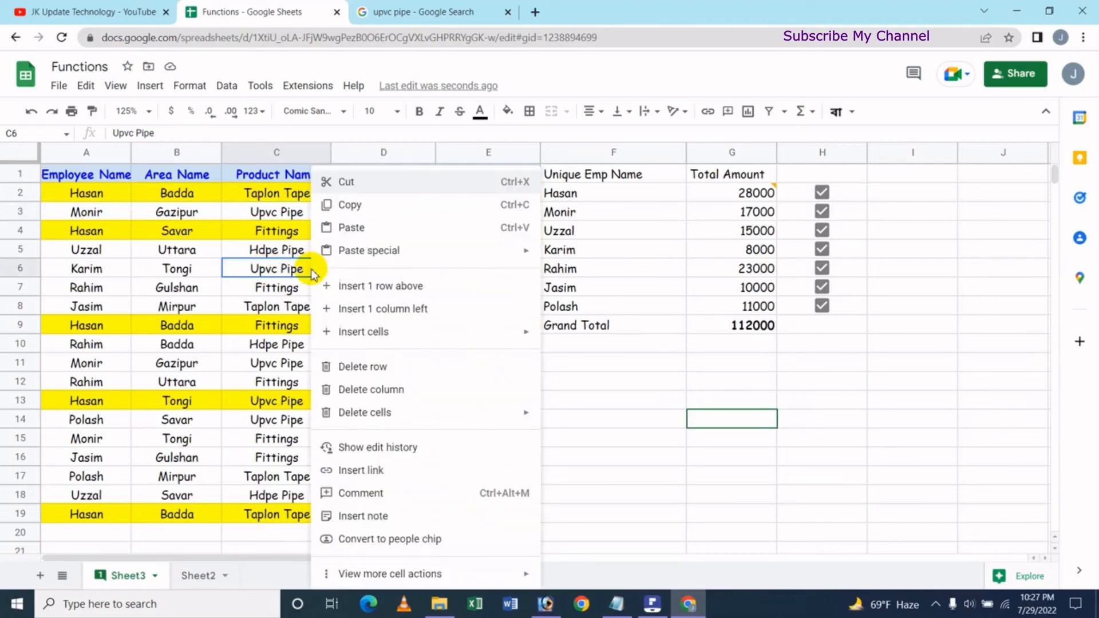
click(363, 516)
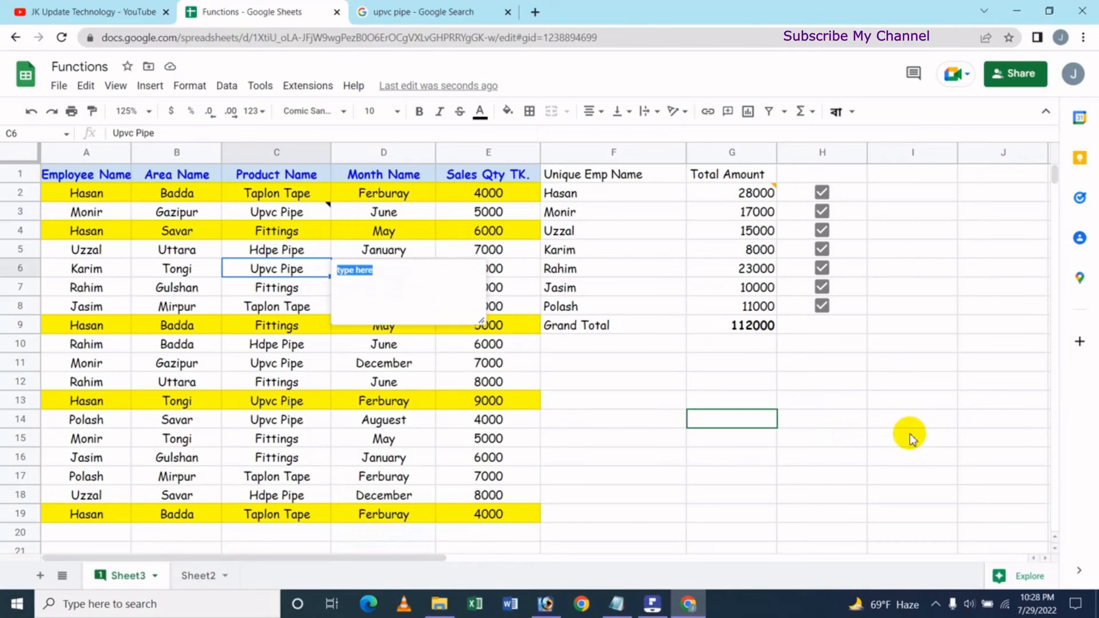
key(BackSpace)
text(Find here online price details of companies selling UPVC Pipe. Get info of suppliers, manufacturers, exporters, traders of UPVC Pipe for buying in India.)
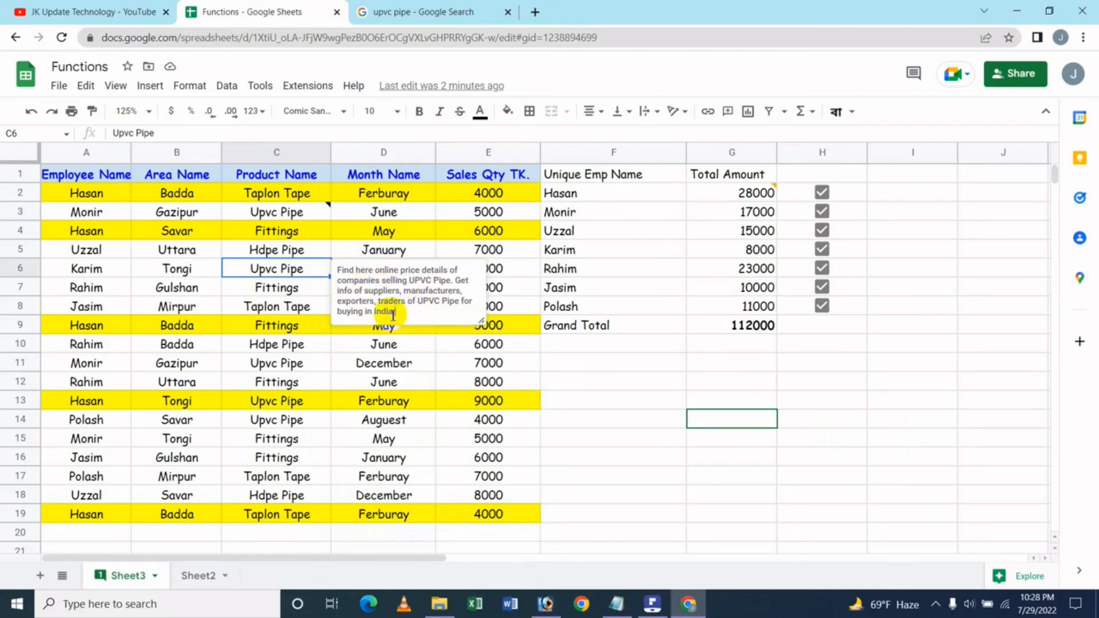
click(575, 441)
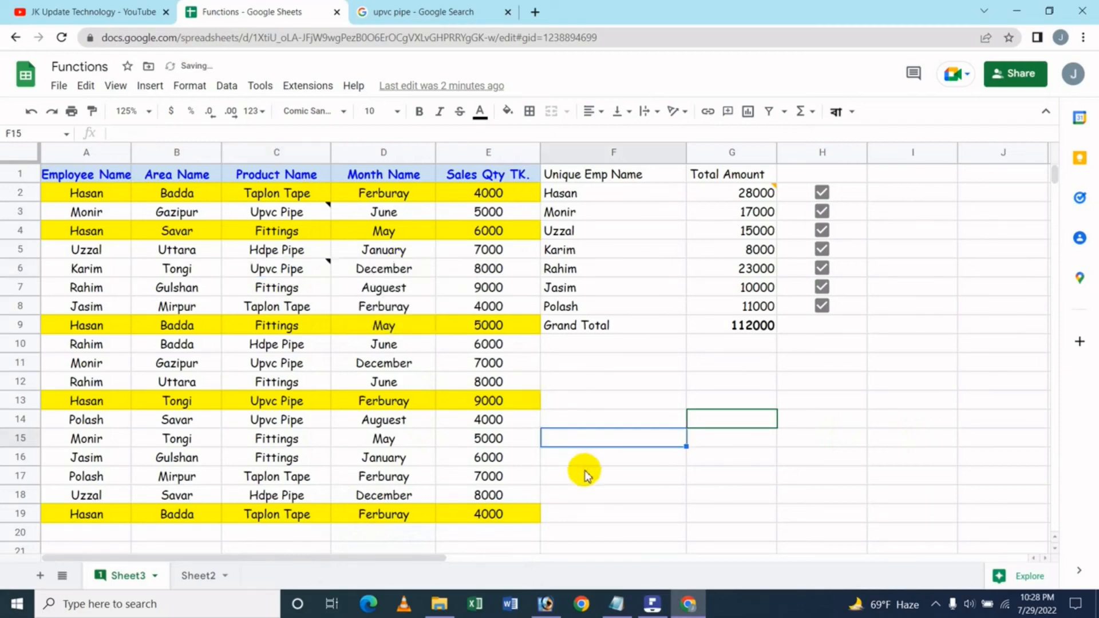
Step: Display the note on cell C6 and switch to the JK Update Technology YouTube channel page
click(287, 269)
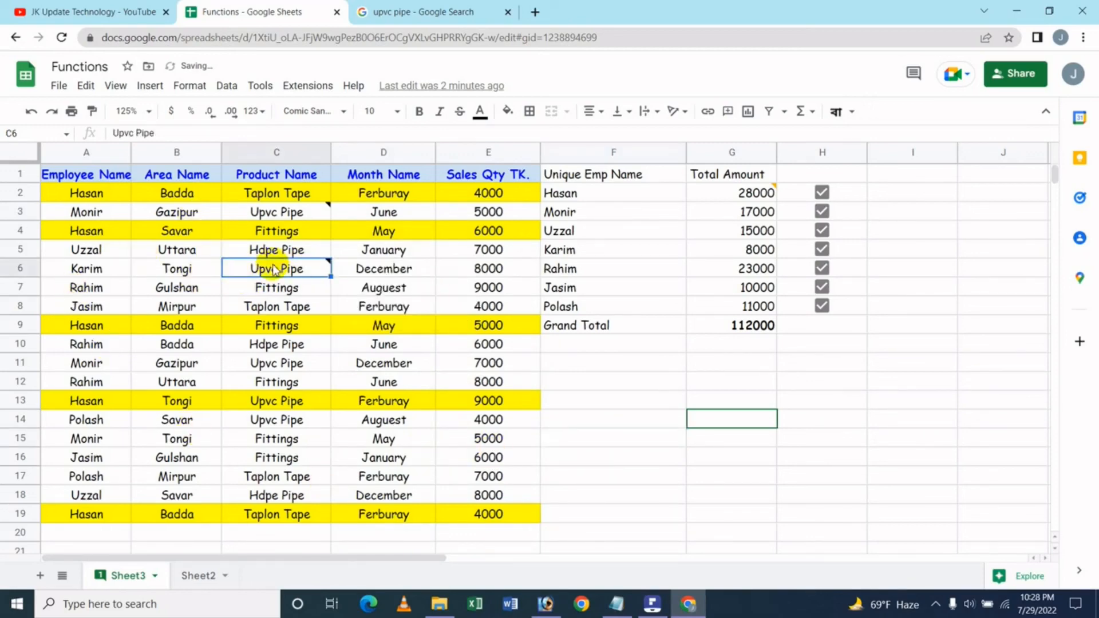
mouse_move(274, 269)
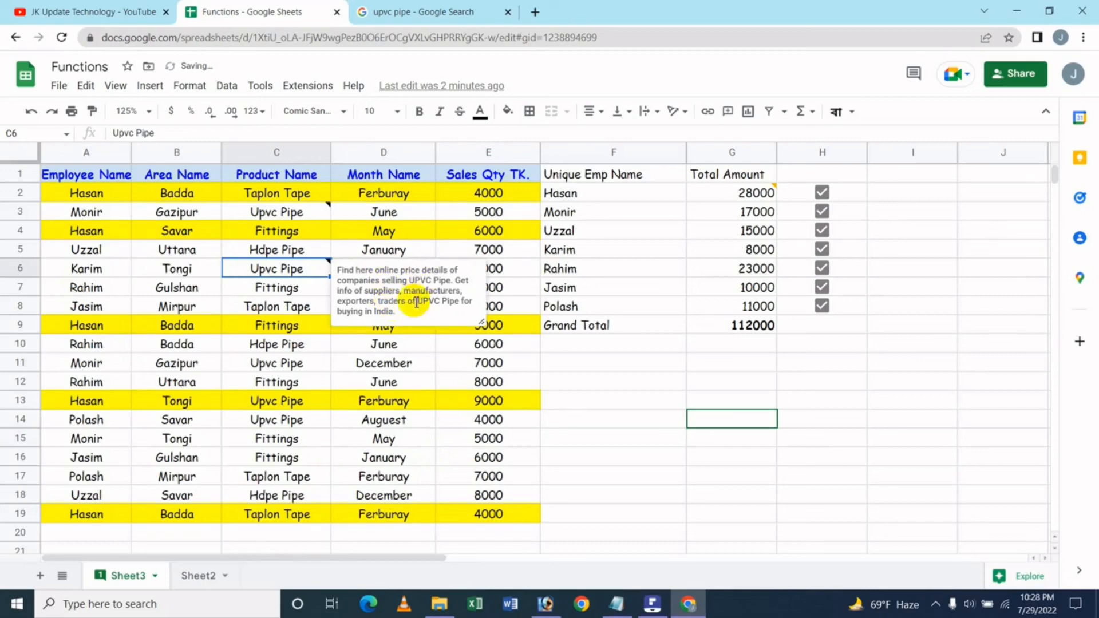
click(654, 421)
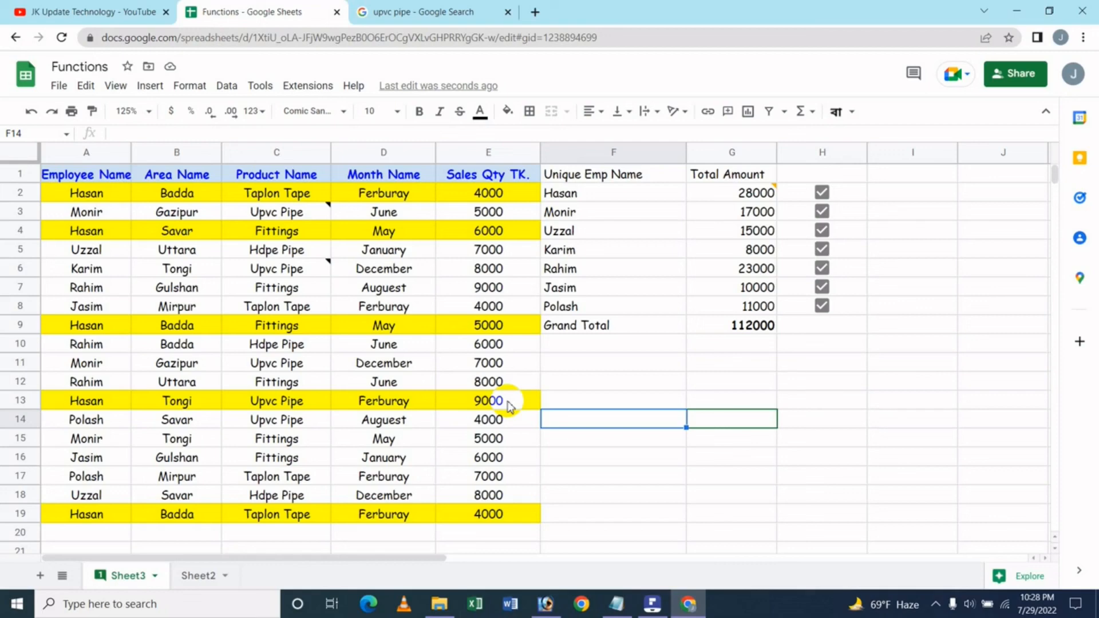
click(48, 12)
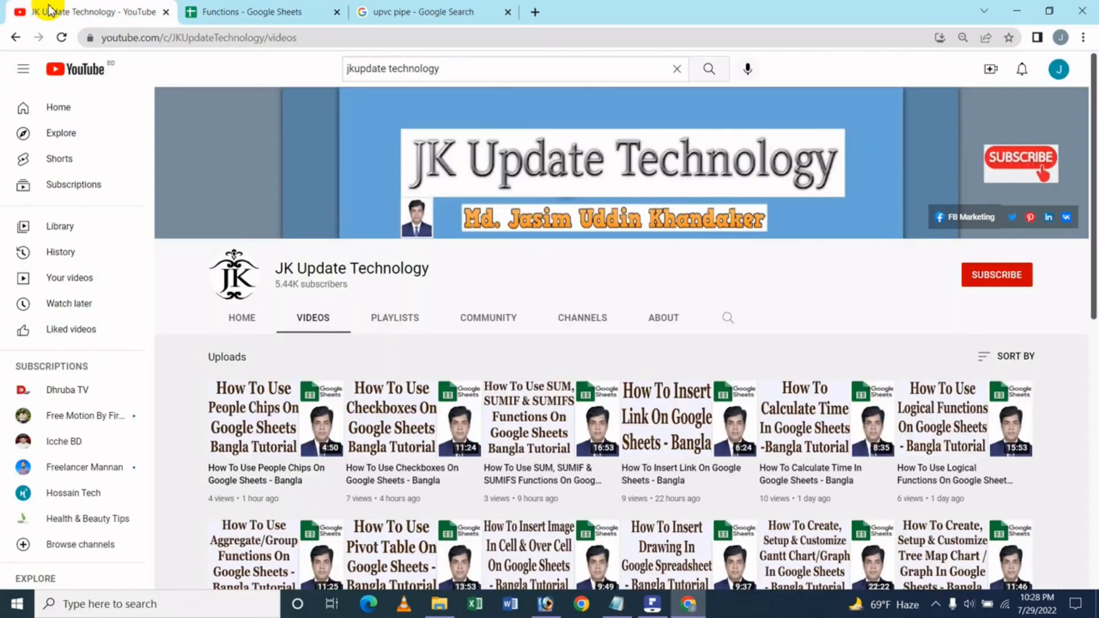